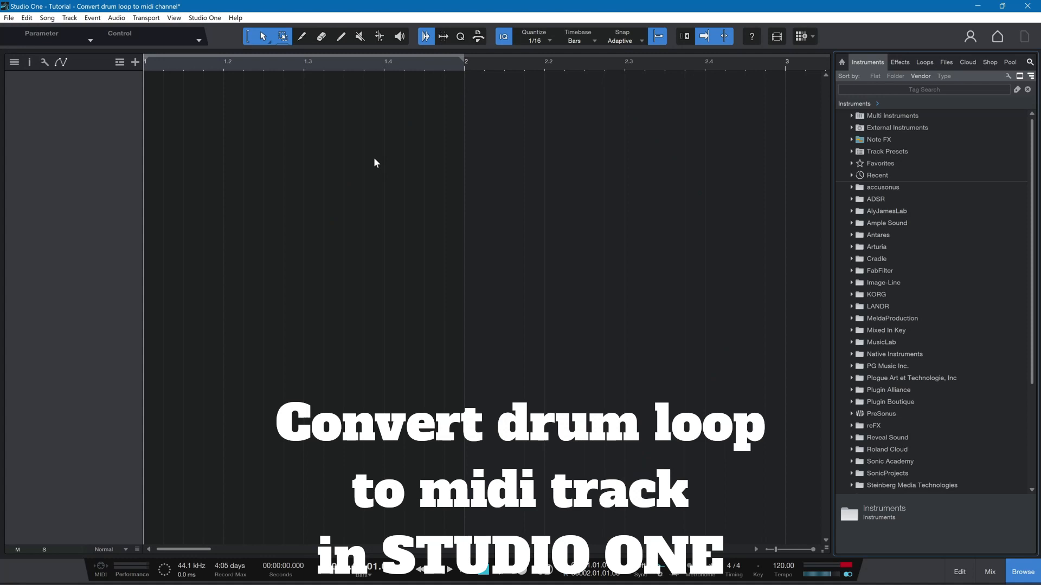
- Audition several of the 085_Remember_Drums_Mix loops in the Rock acoustic drums folder of the loop library
left_click(925, 62)
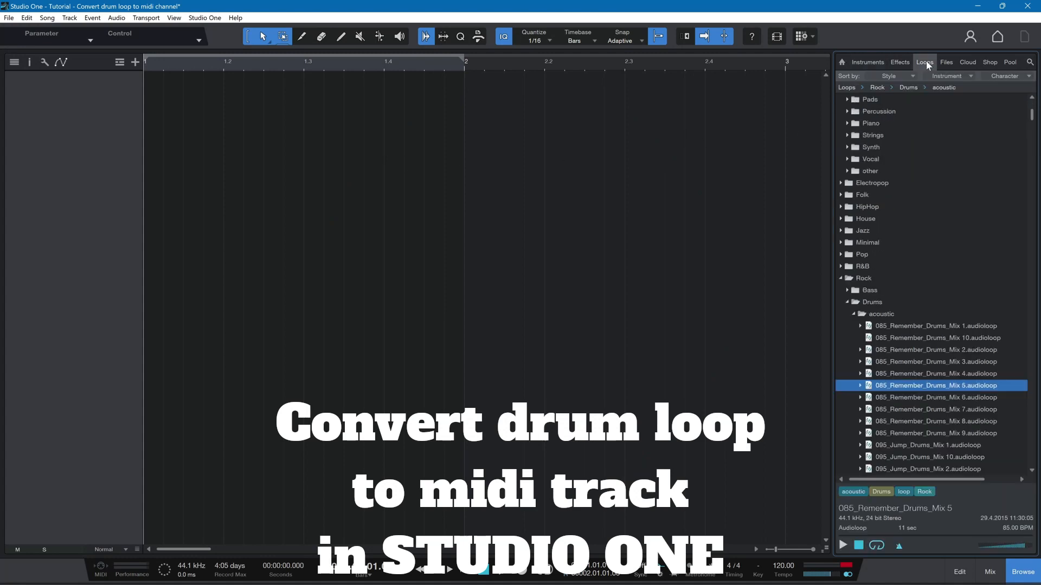
left_click(893, 328)
left_click(894, 339)
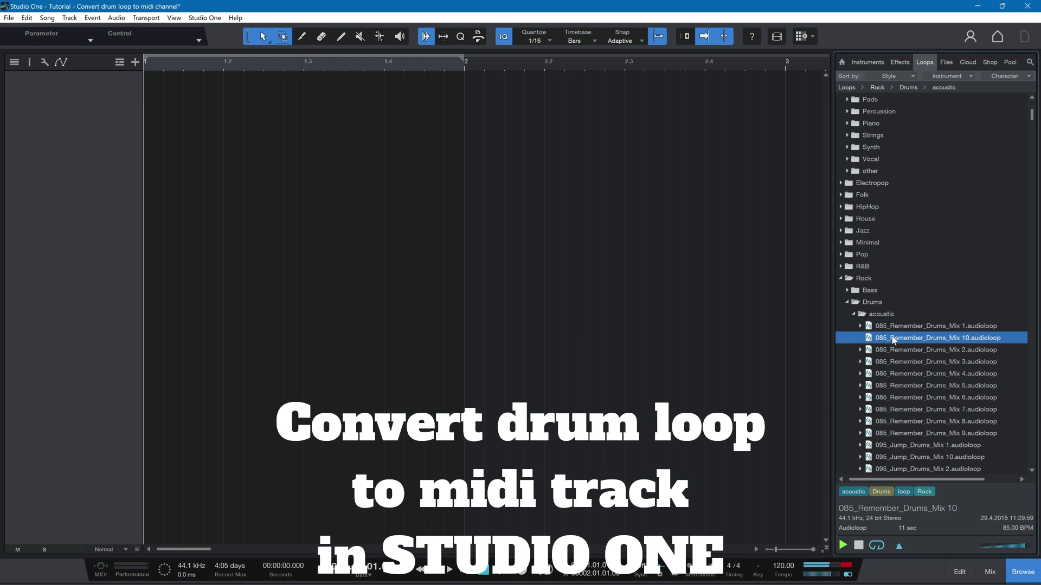
left_click(895, 350)
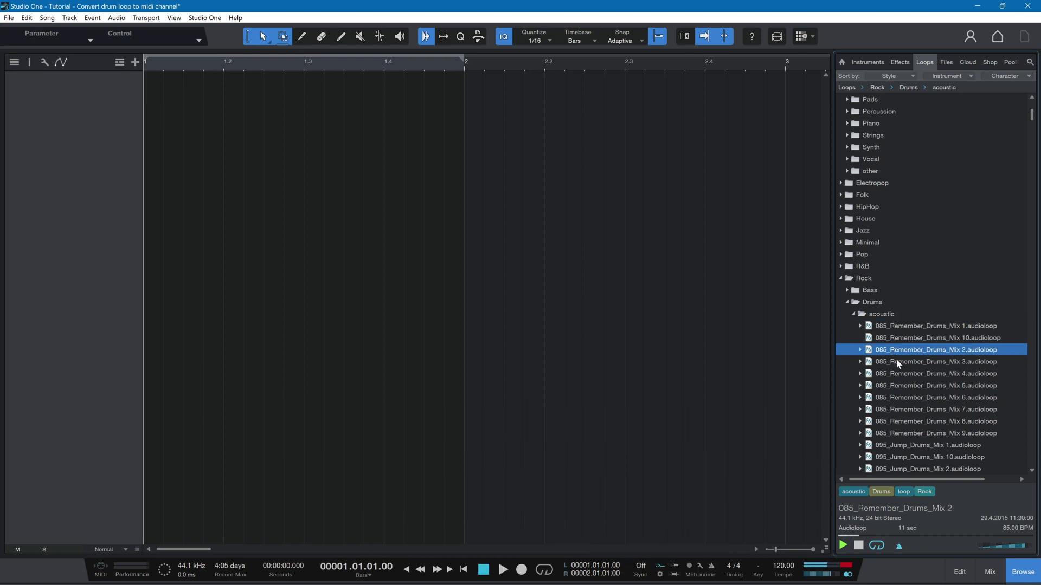
left_click(895, 361)
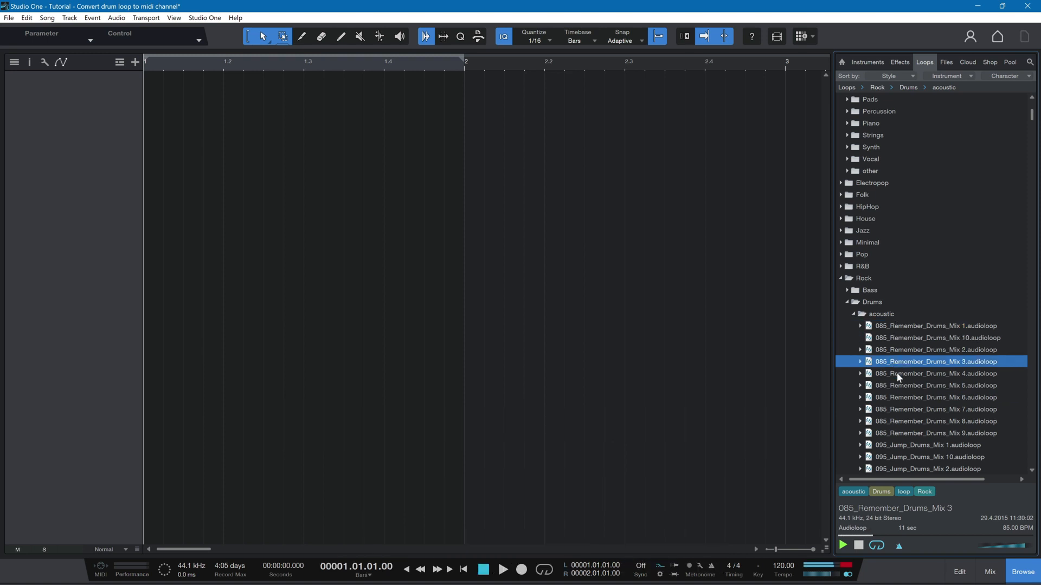
left_click(897, 374)
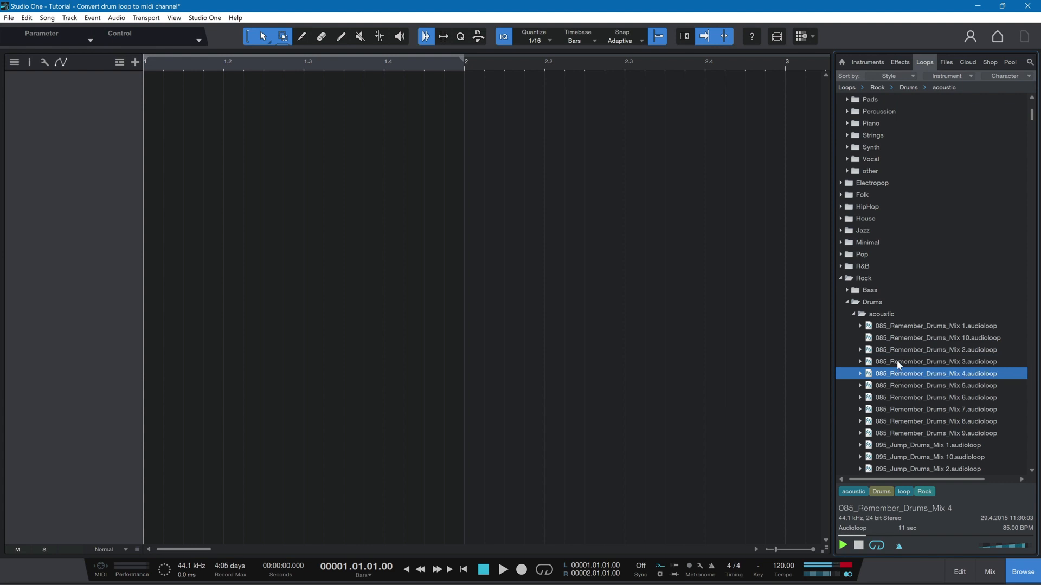
left_click(898, 363)
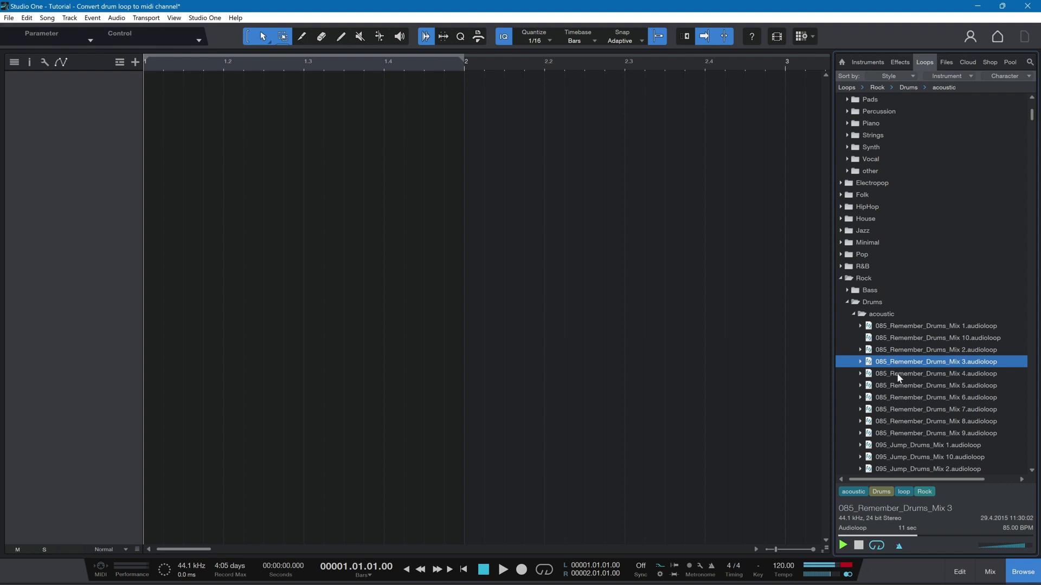
left_click(897, 375)
left_click(896, 386)
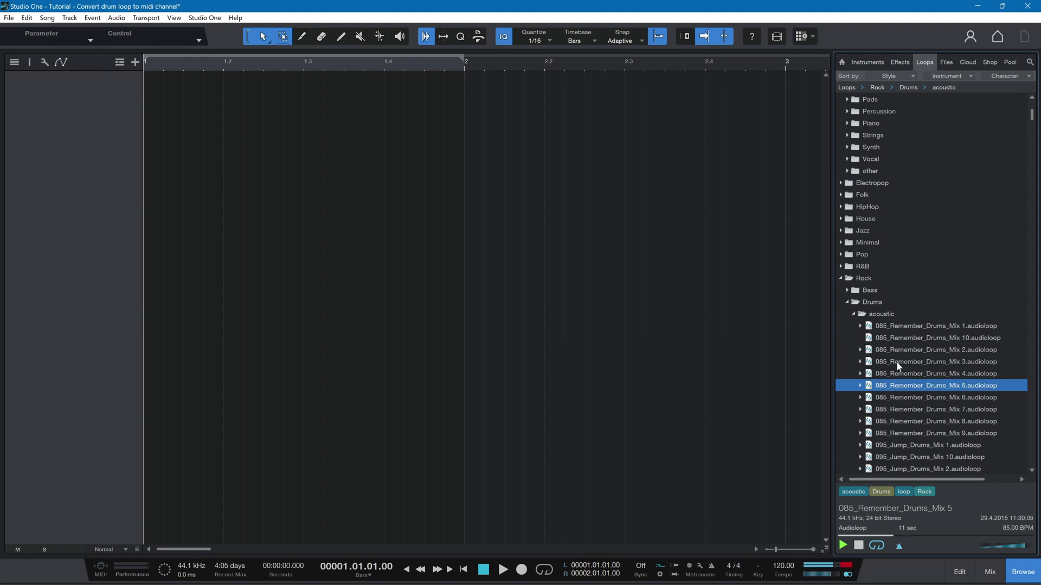
left_click(896, 362)
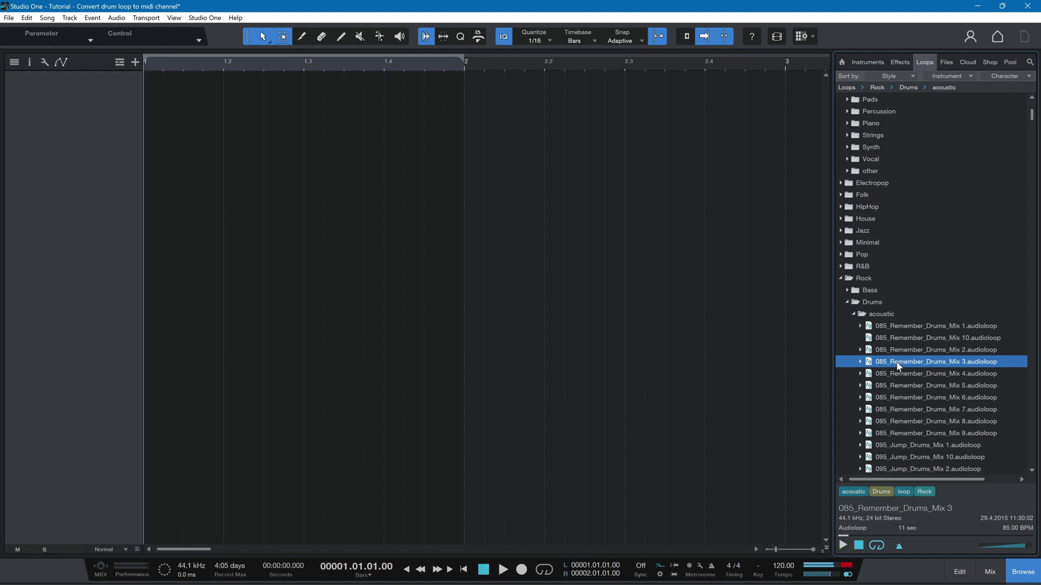
- Place the 085_Remember_Drums_Mix 3 loop at the song start on a new track and trim it to end at bar 2
left_click_drag(897, 366, 161, 301)
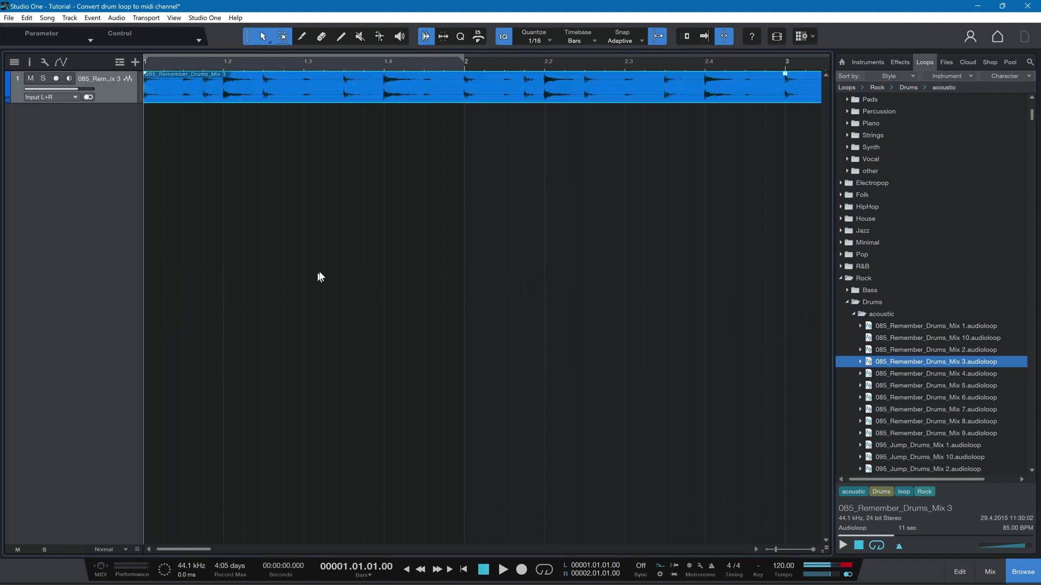
left_click(463, 83)
key("Delete")
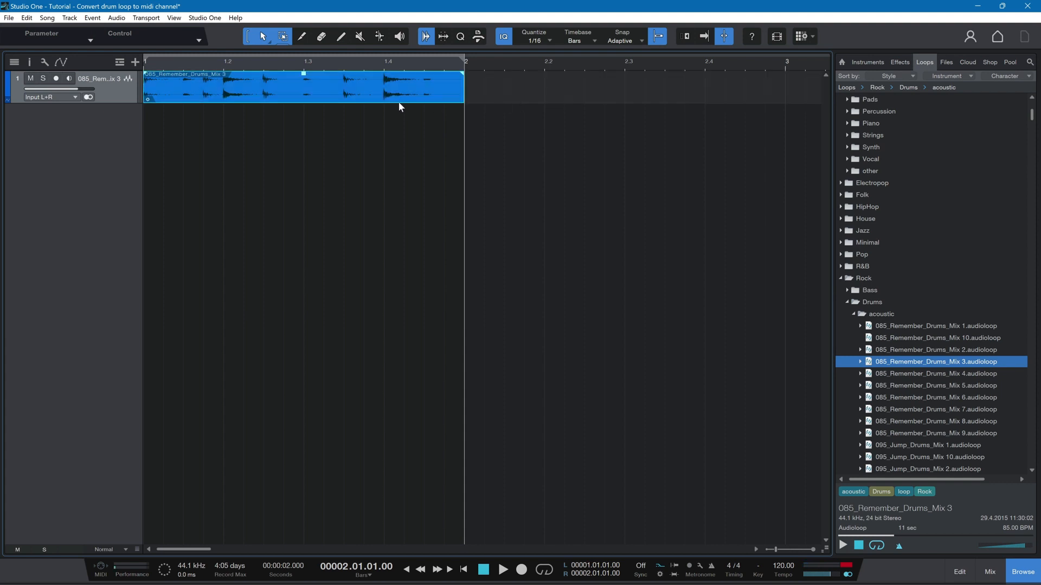
- Turn on loop playback and open the trimmed drum event in the audio editor with the Bend tool active
left_click(543, 569)
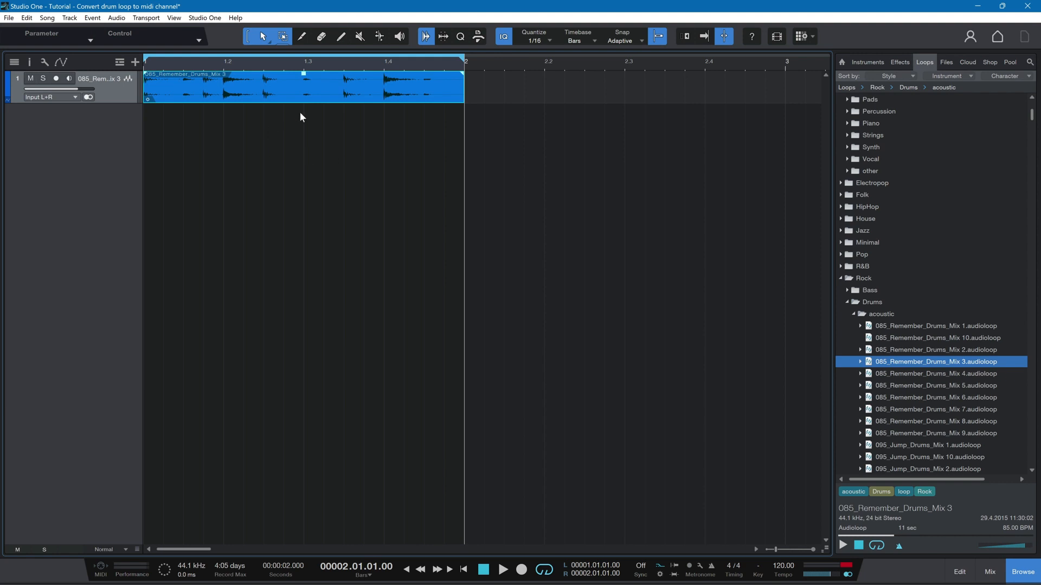
double_click(262, 89)
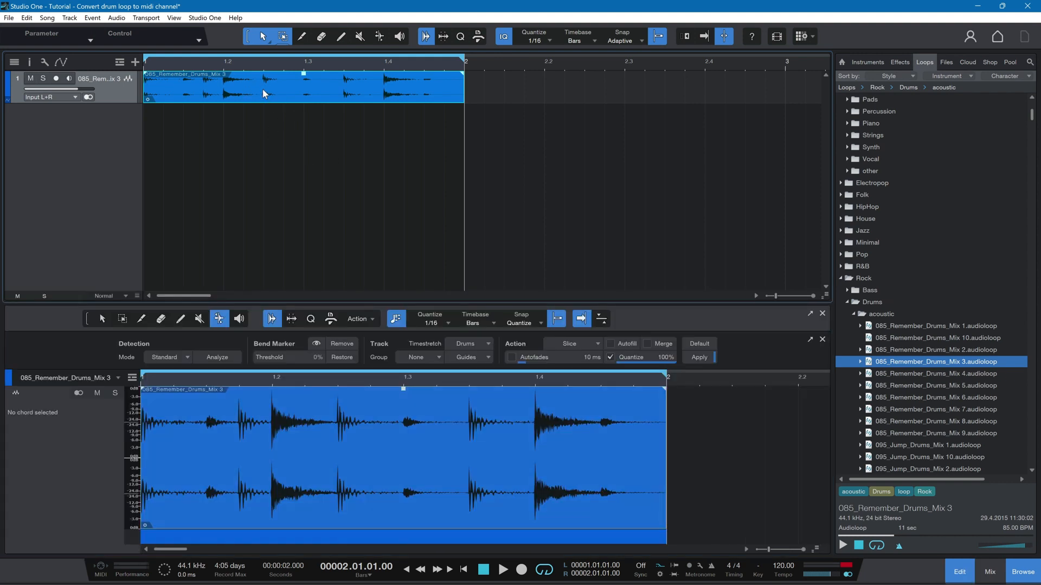
left_click(104, 322)
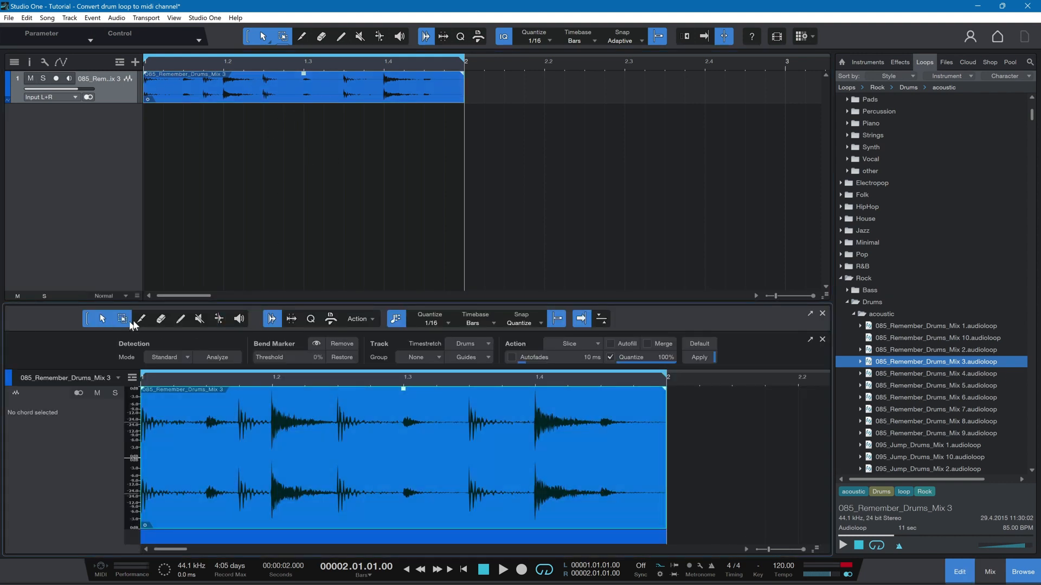
left_click(218, 317)
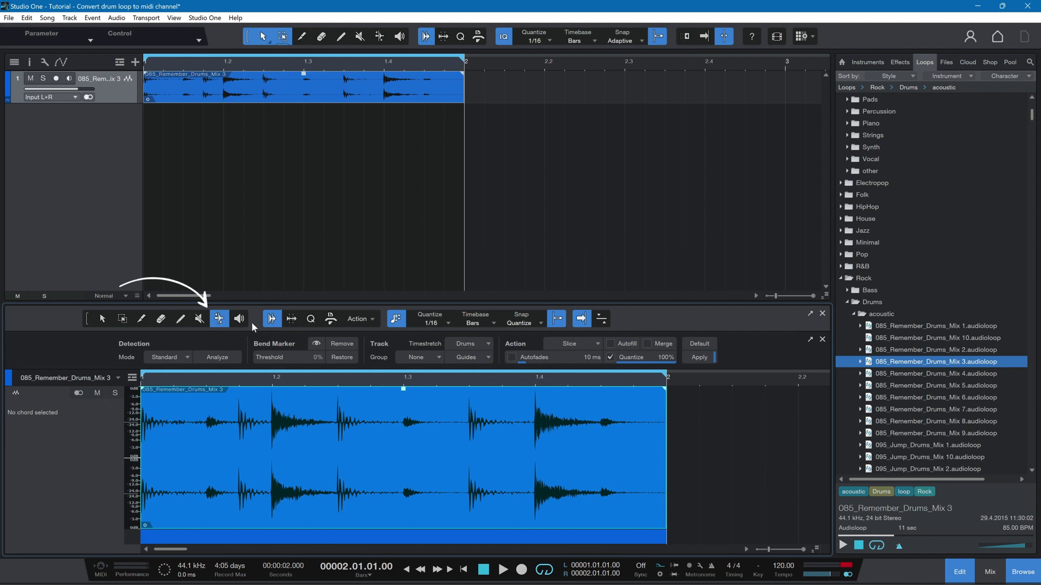
- Display the Audio Bend options, make the bend markers visible and keep the Bend tool active
left_click(272, 319)
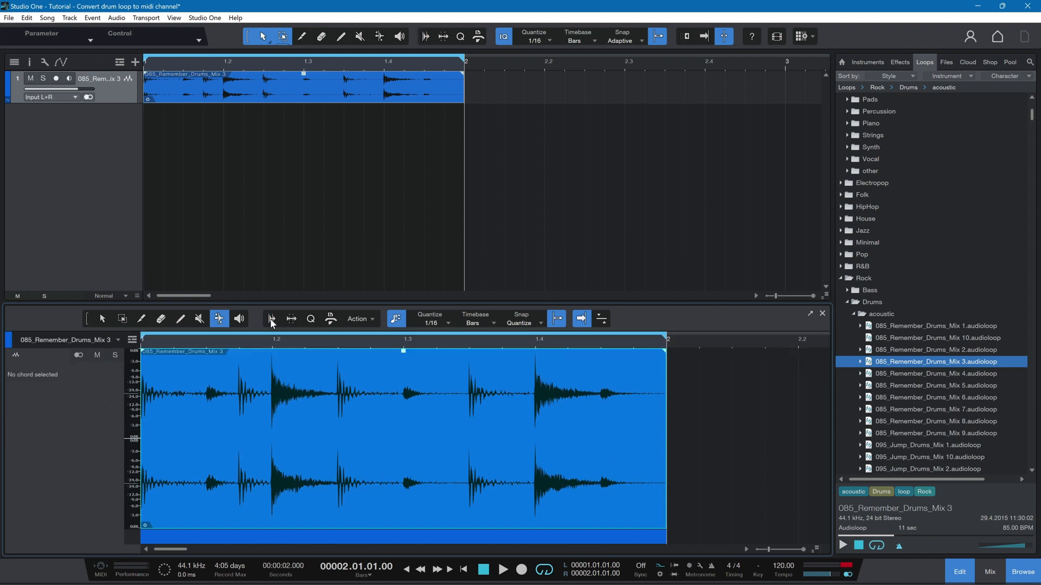
left_click(272, 320)
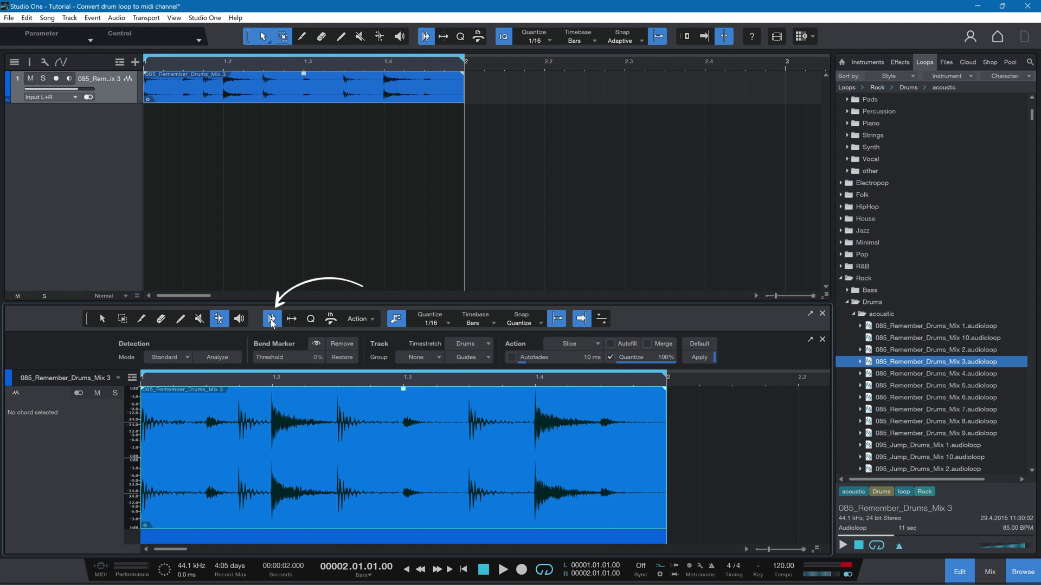
left_click(315, 345)
left_click(316, 345)
left_click(316, 345)
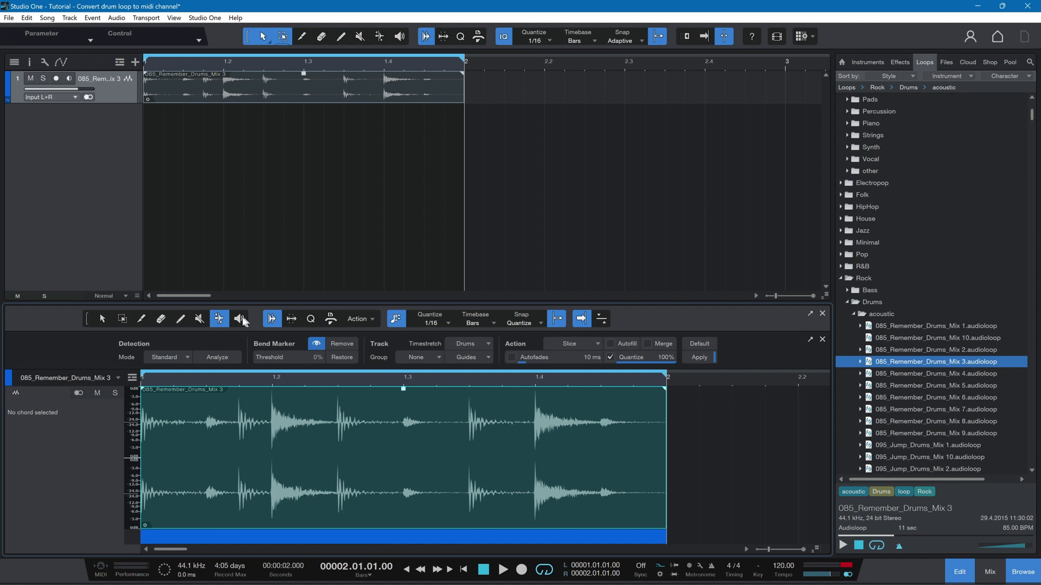
left_click(201, 321)
left_click(188, 324)
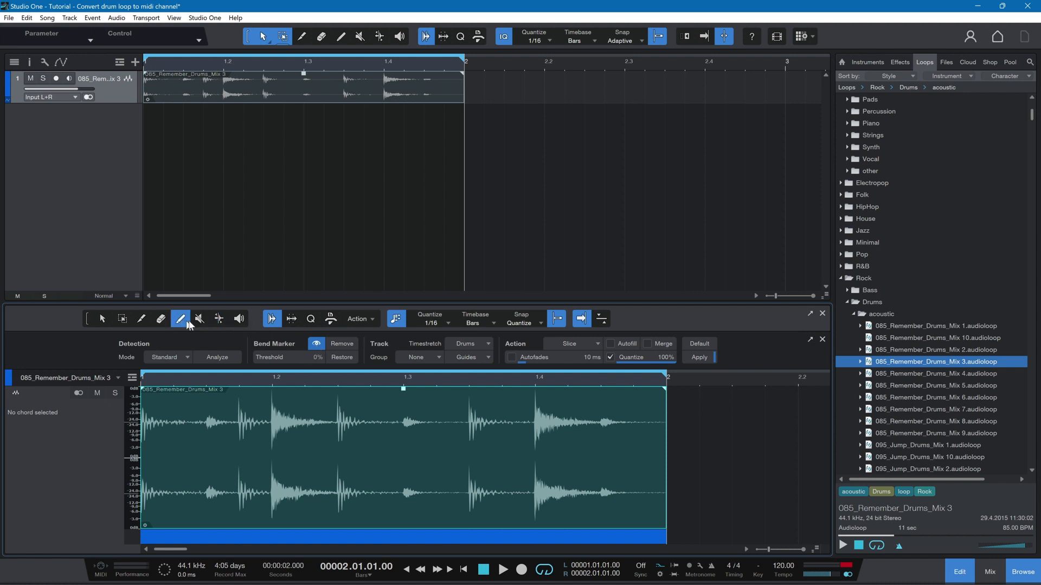
left_click(219, 321)
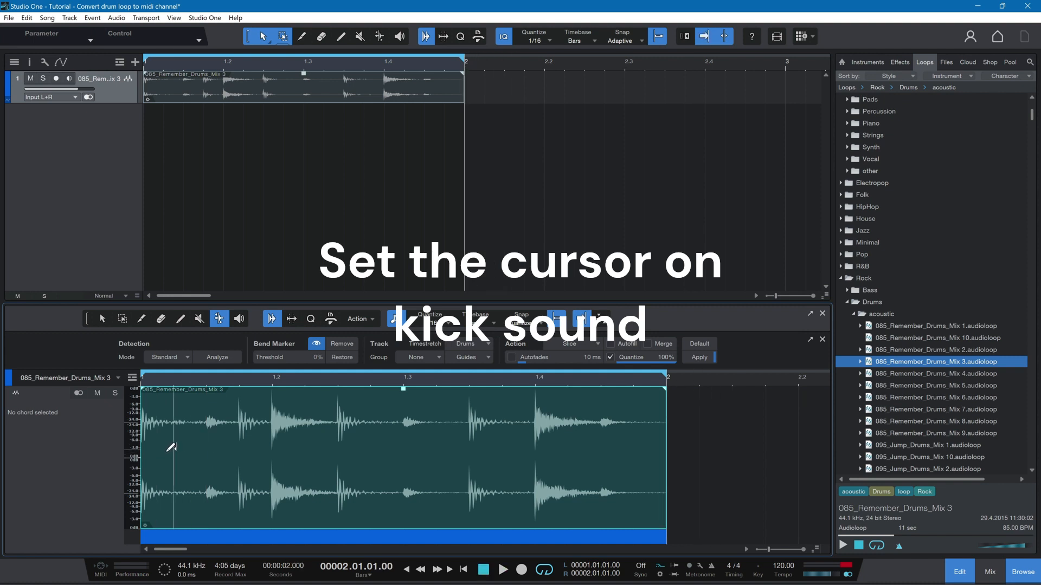
- Place bend markers on the four kick hits of the loop, beginning at its start, while checking them by playback
key("space")
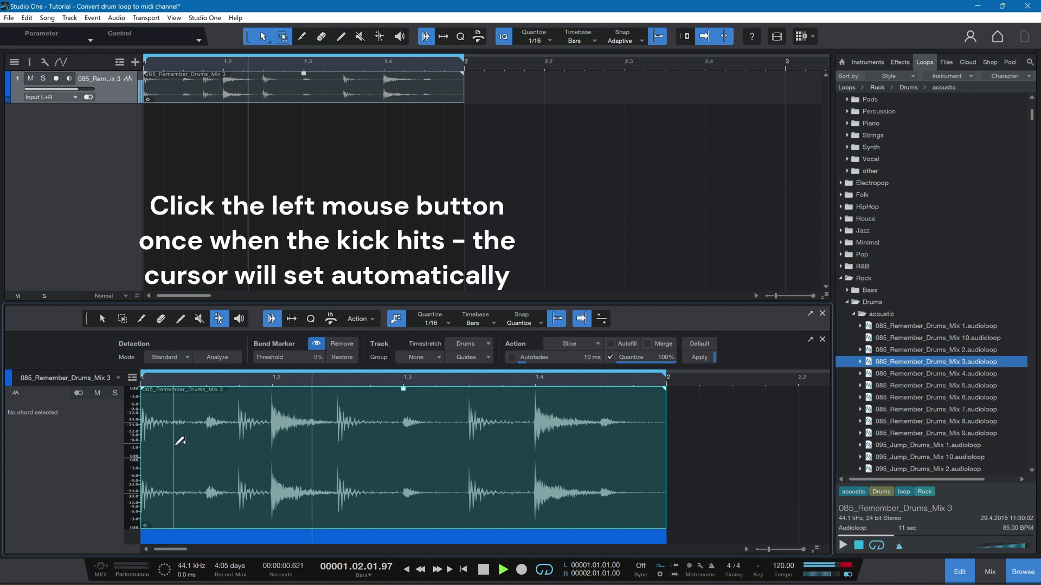
key("space")
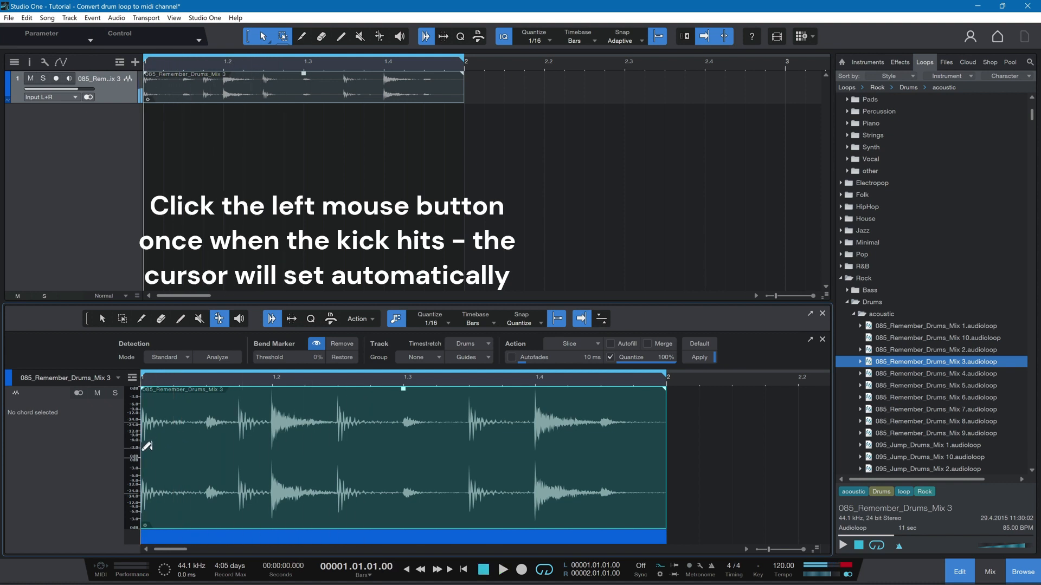
left_click(143, 451)
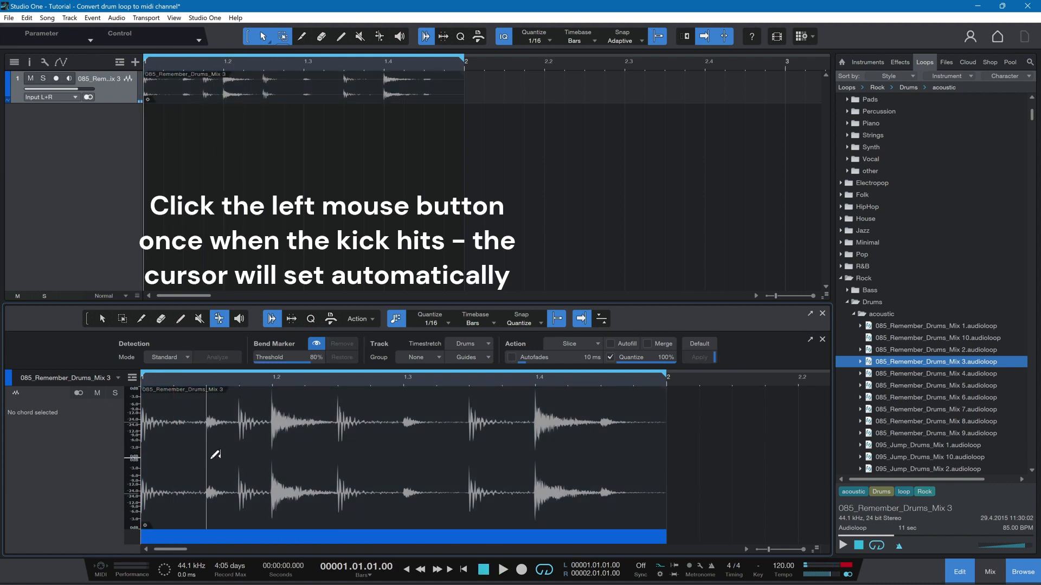
left_click(237, 451)
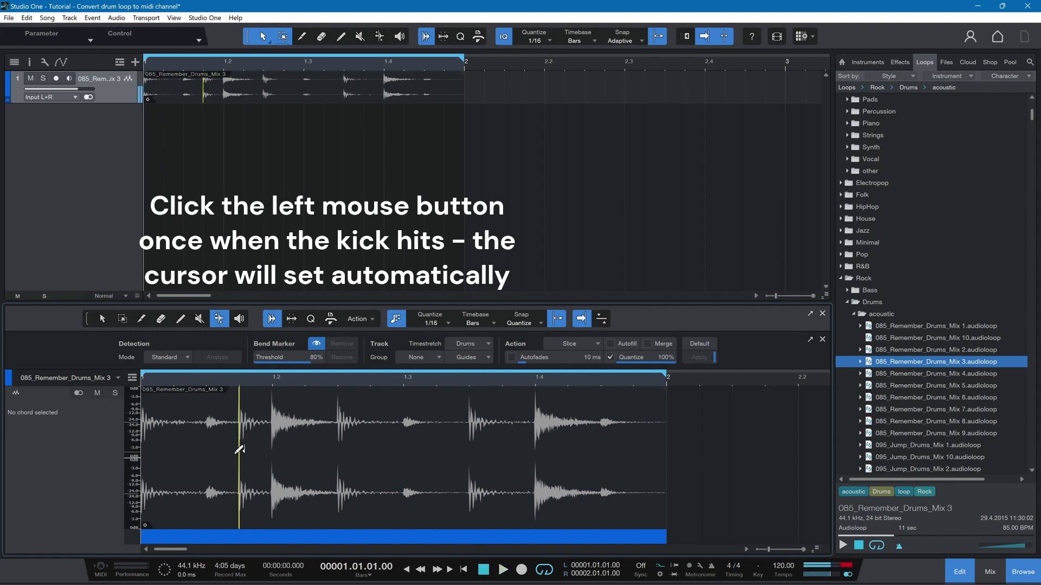
key("space")
key("space")
left_click(338, 454)
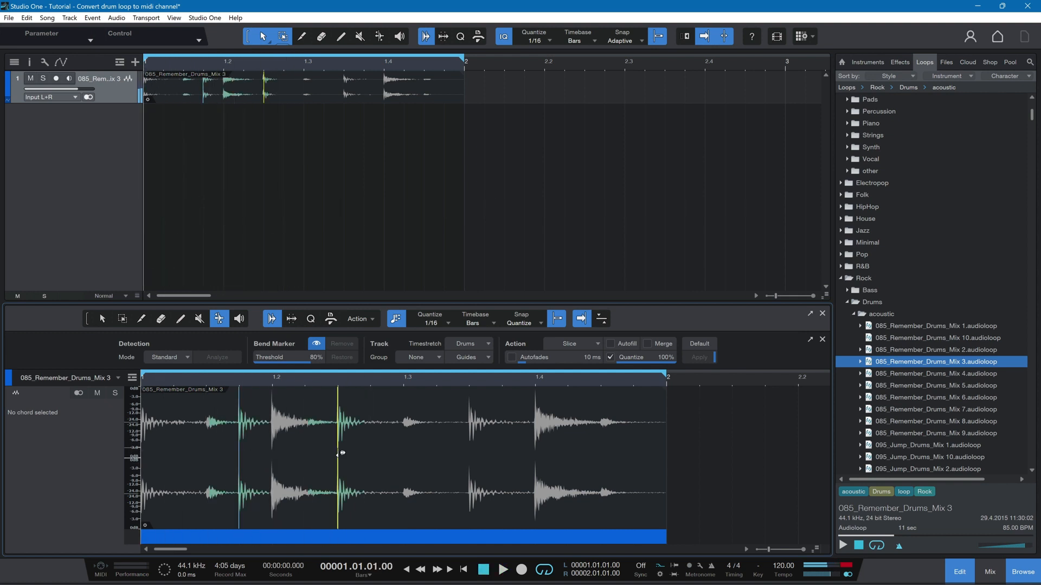
key("space")
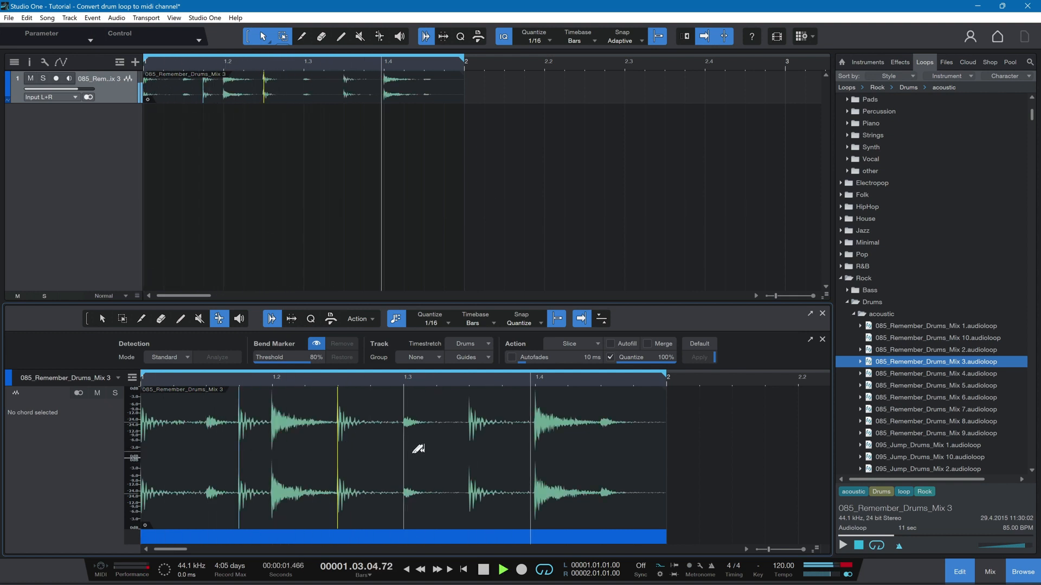
left_click(470, 434)
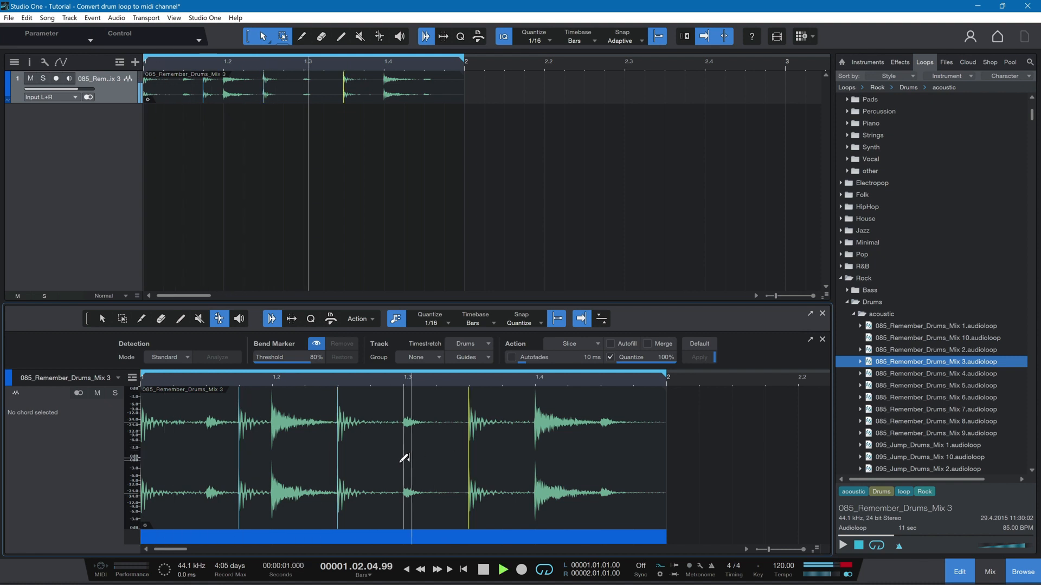
key("space")
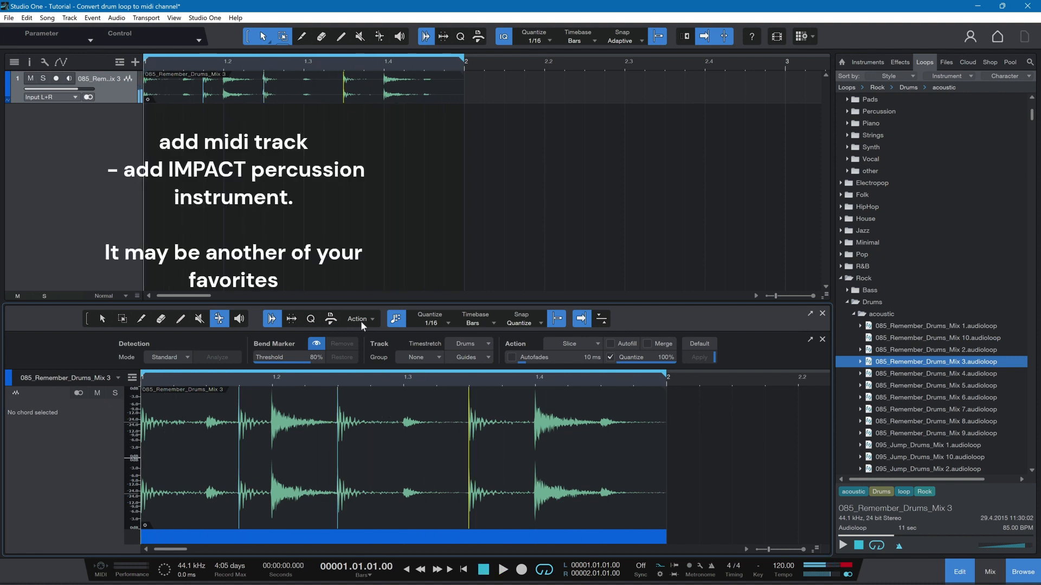
- Add an instrument track named KICK with a new Impact instrument as its output
left_click(135, 61)
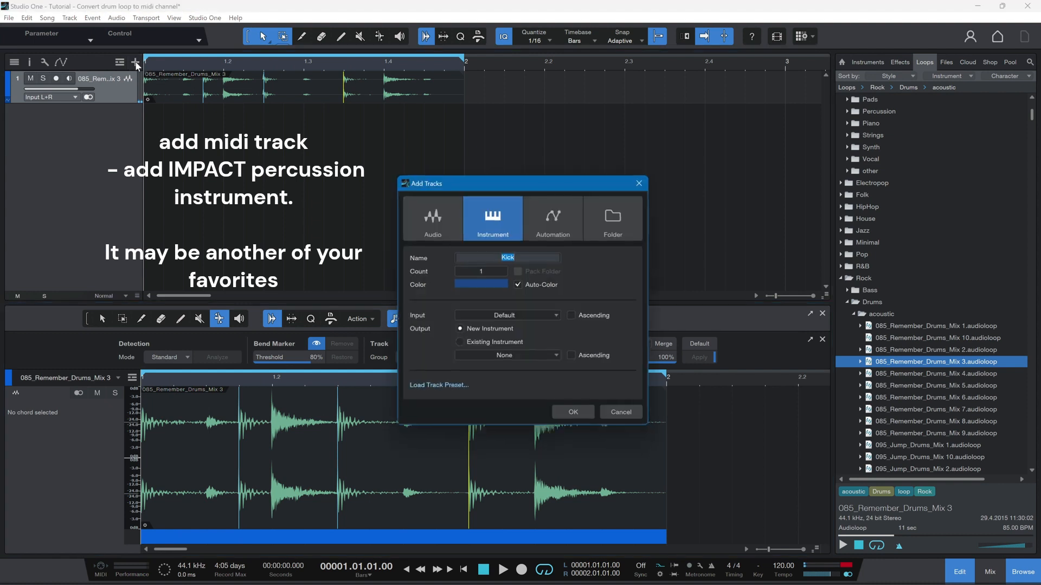
left_click(458, 238)
left_click(487, 228)
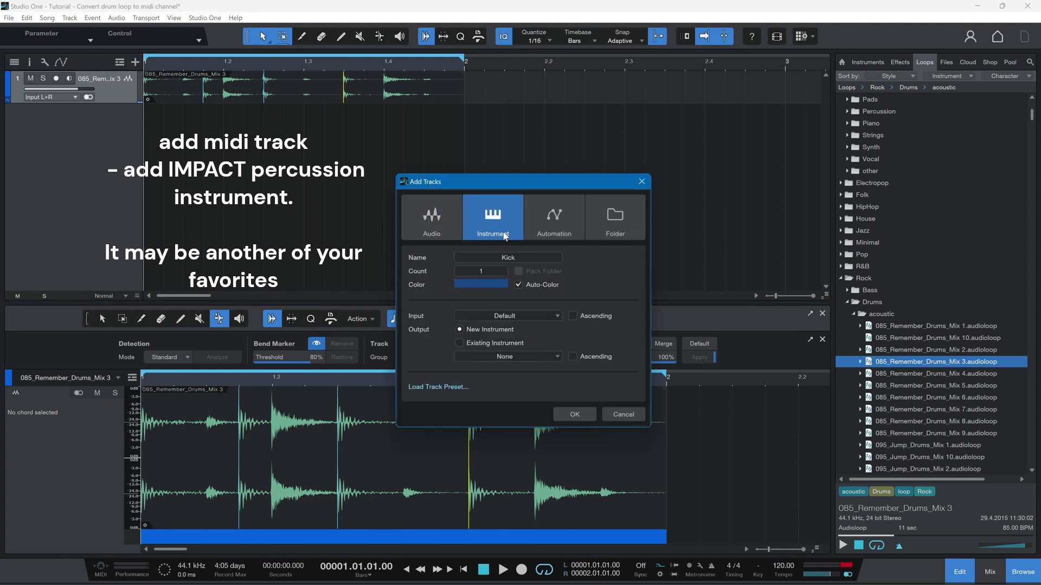
left_click(521, 258)
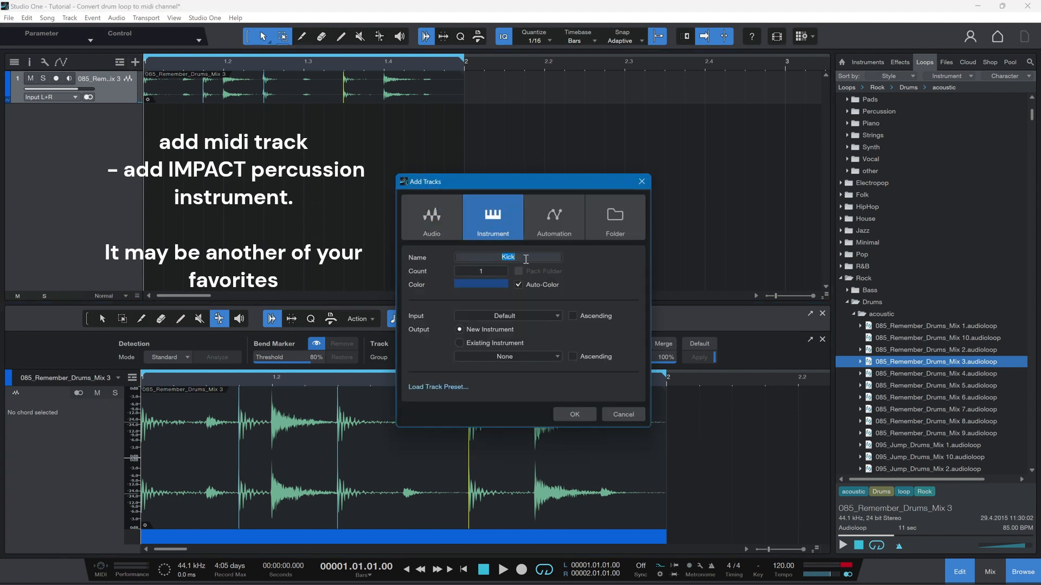
type("KICK")
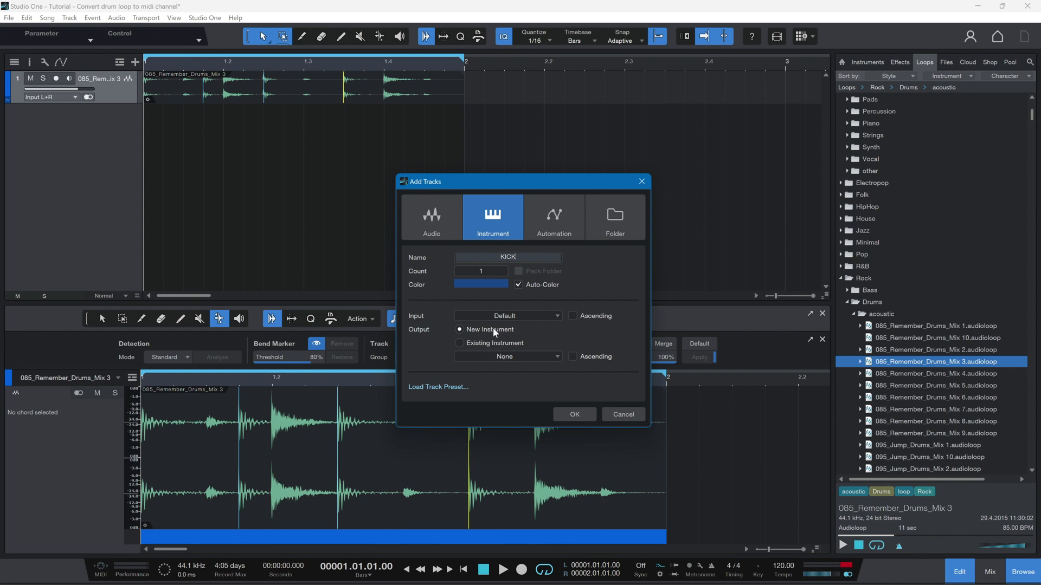
left_click(498, 357)
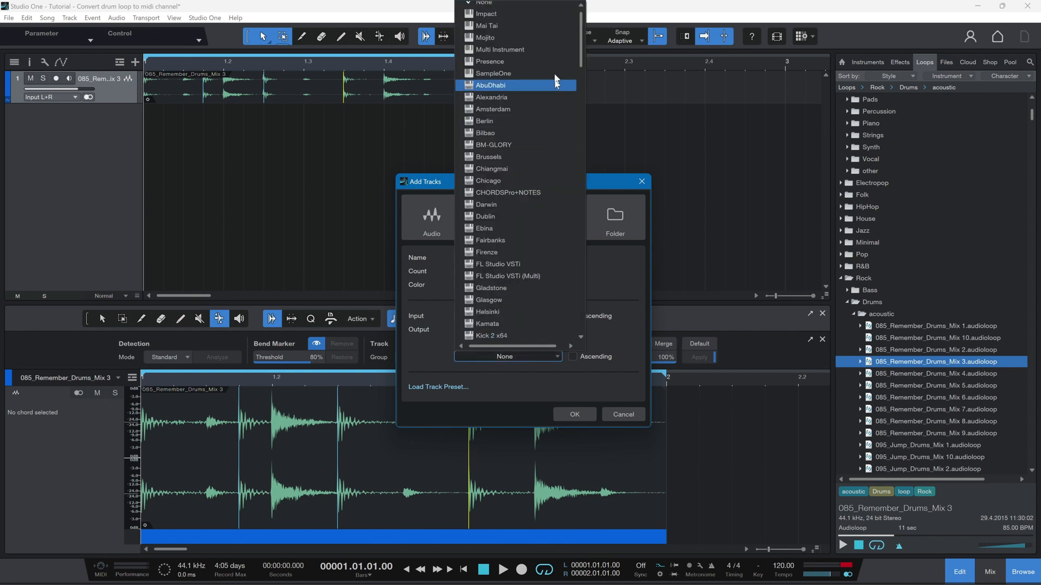
left_click(487, 15)
left_click(568, 414)
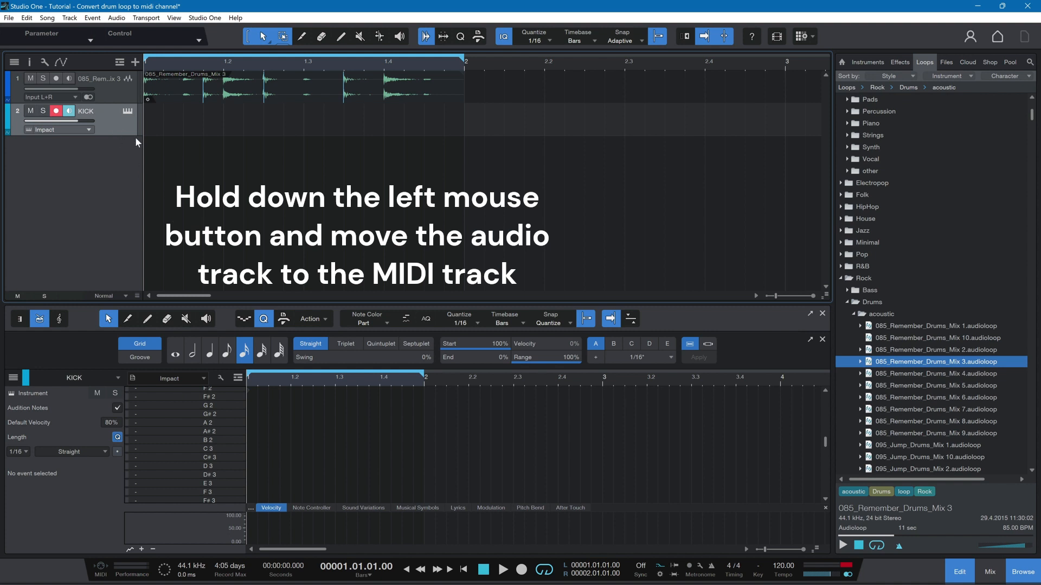
- Convert the marked kick hits to MIDI notes by transferring the drum loop event onto the KICK track
left_click(177, 92)
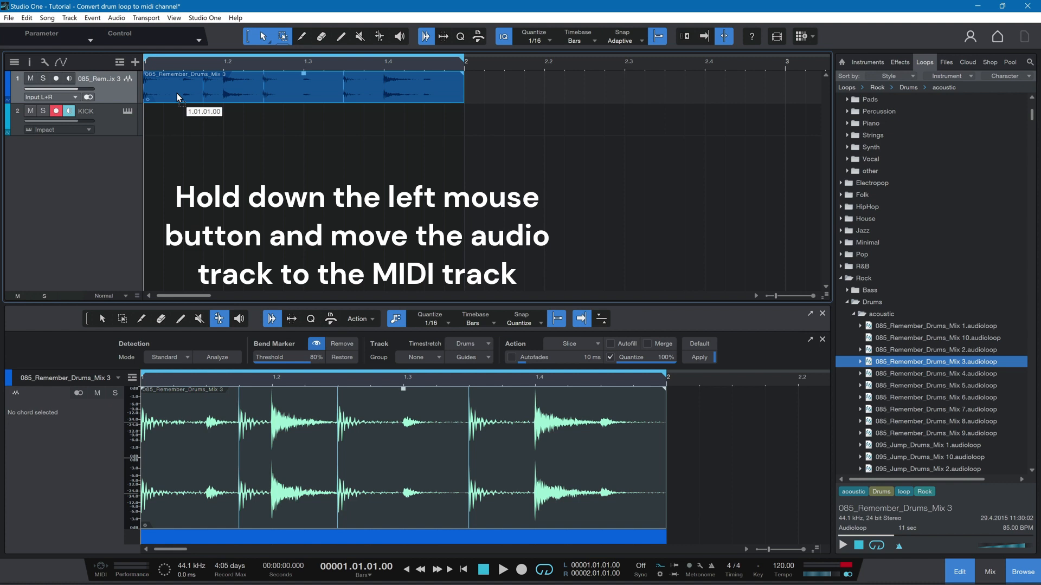
left_click_drag(177, 93, 177, 120)
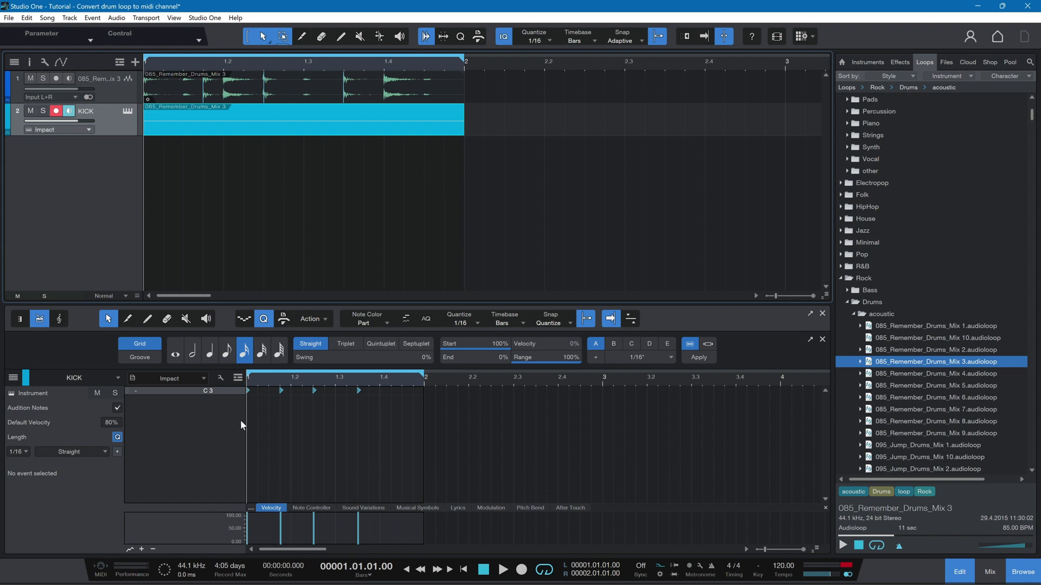
- Play back the converted kick part and switch the drum editor's pitch names to GM Drums
key("space")
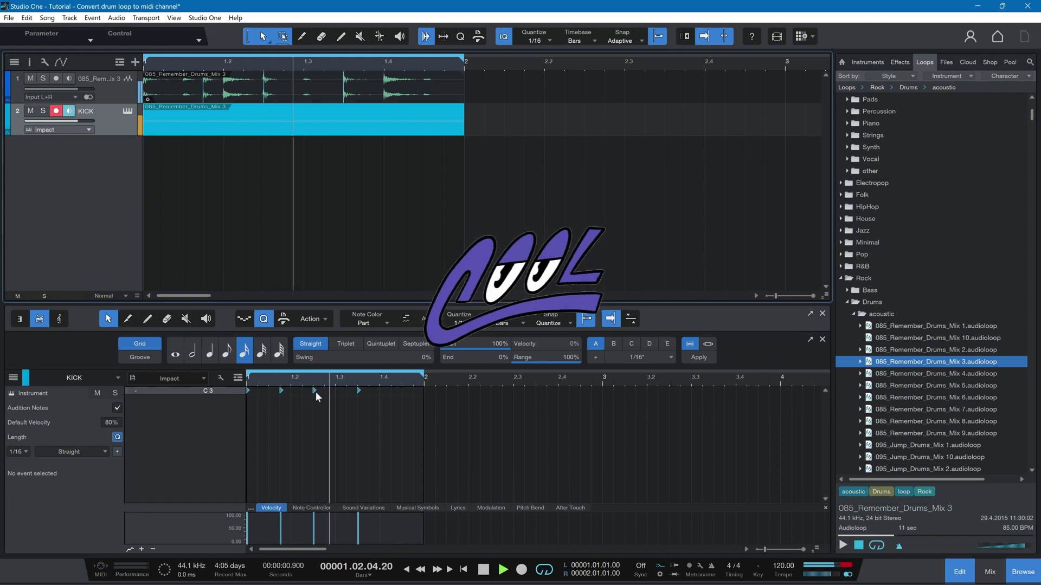
key("space")
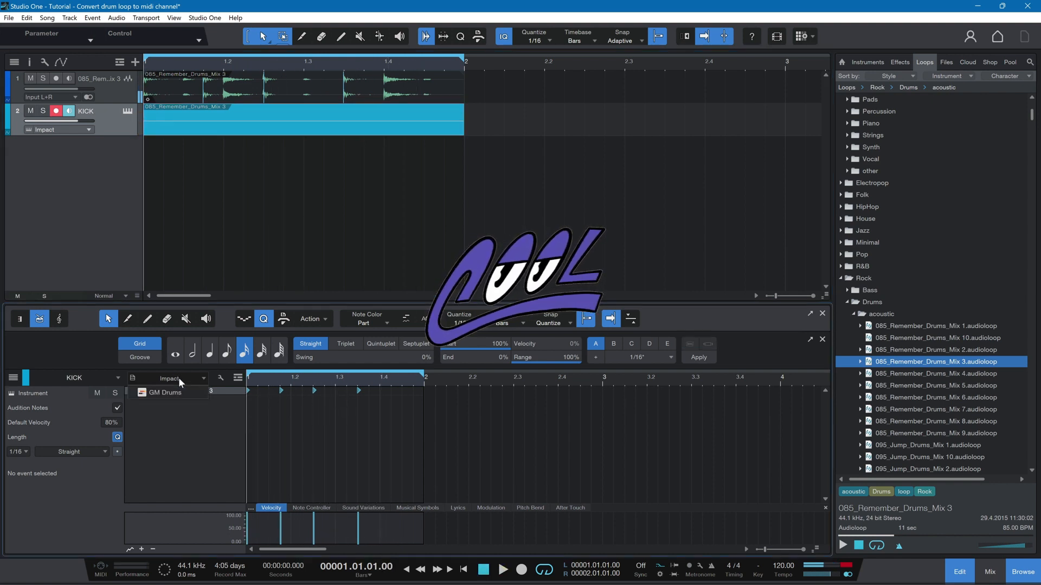
left_click(178, 377)
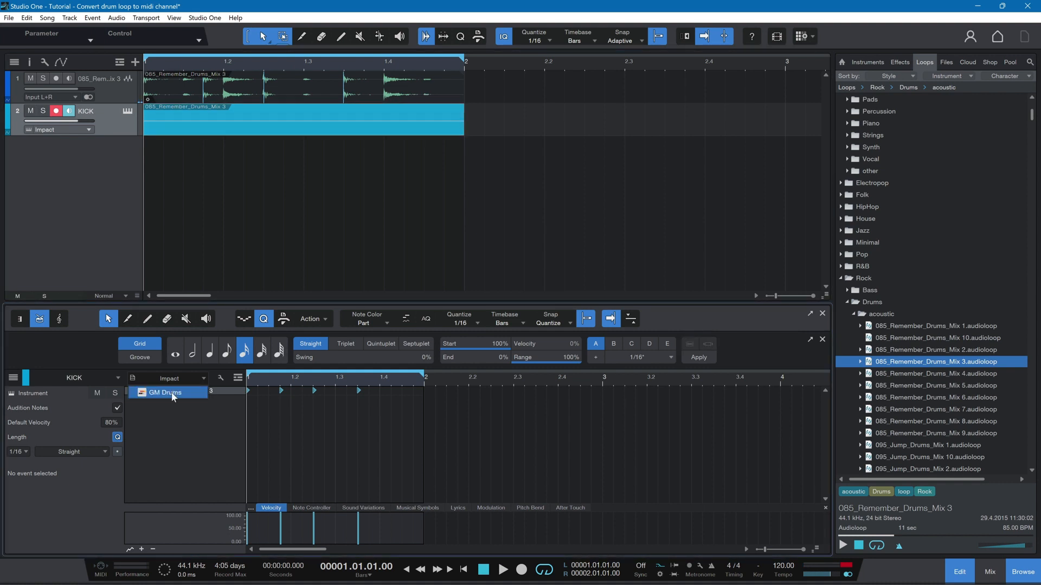
left_click(173, 394)
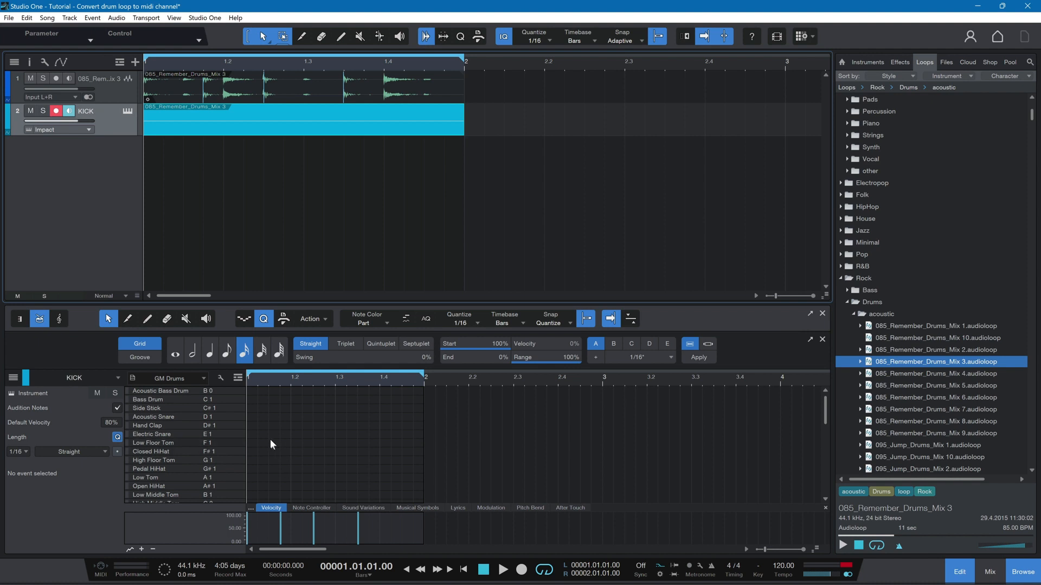
- Open the Impact instrument of the KICK track and load the Atmospheric Chill kit preset
left_click(128, 112)
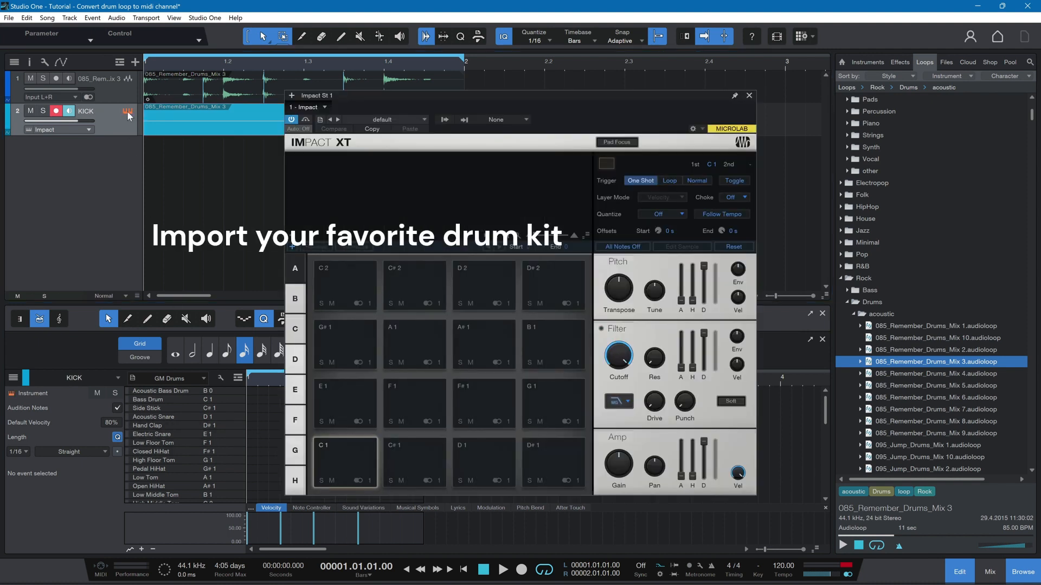
left_click(382, 117)
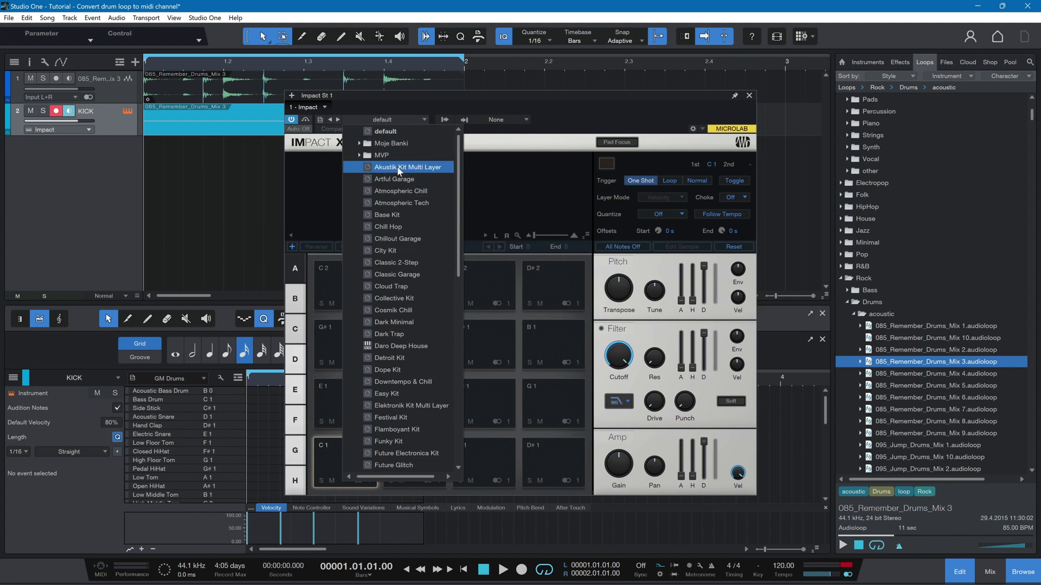
left_click(392, 194)
- Audition the kit's pads in the C1 and E1 rows, finishing with Kick Block, and close the instrument window
left_click(332, 459)
left_click(332, 460)
left_click(415, 462)
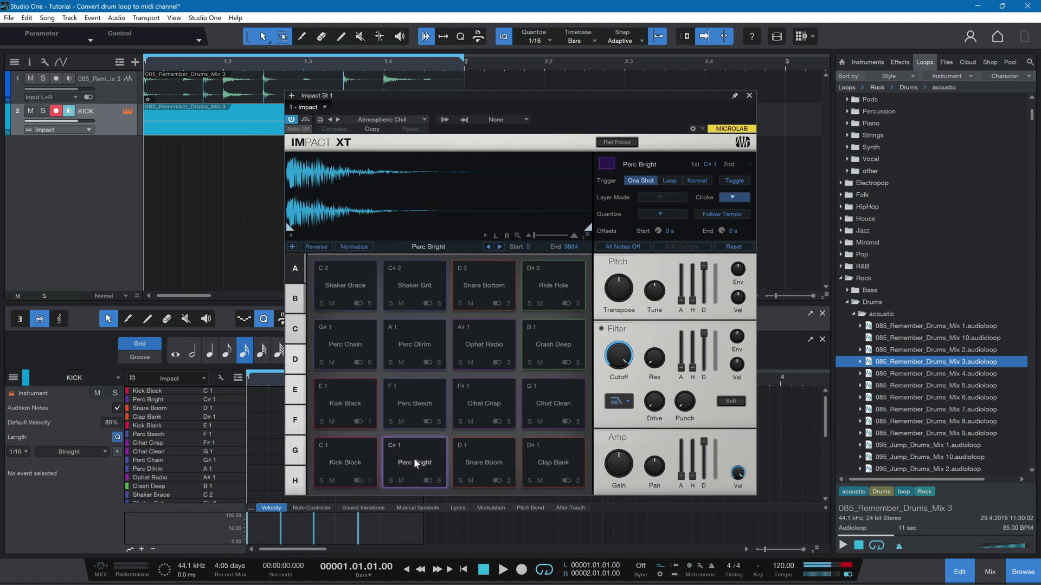
left_click(480, 461)
left_click(543, 461)
left_click(541, 396)
left_click(479, 402)
left_click(417, 403)
left_click(326, 408)
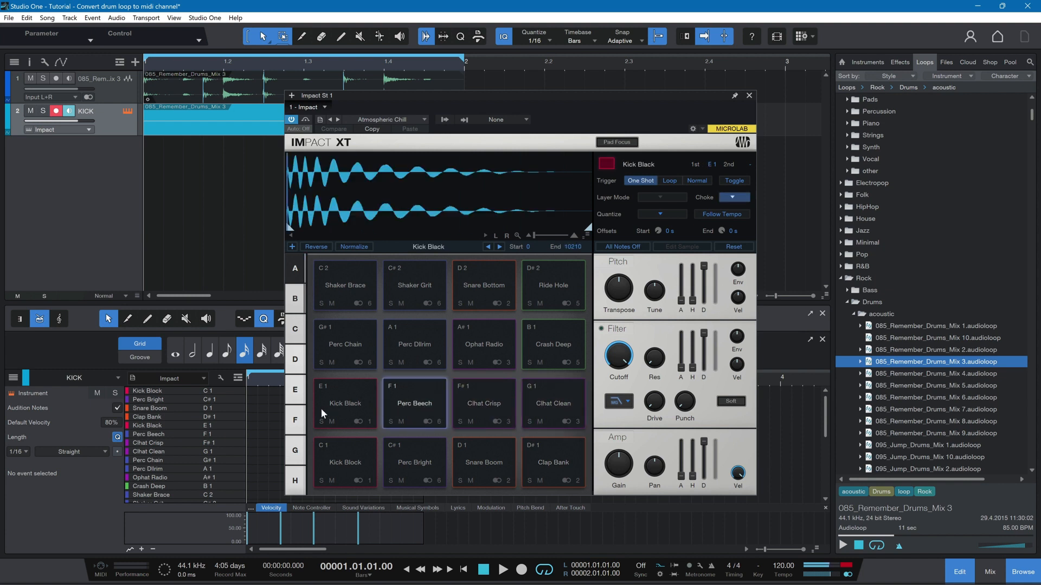
left_click(332, 465)
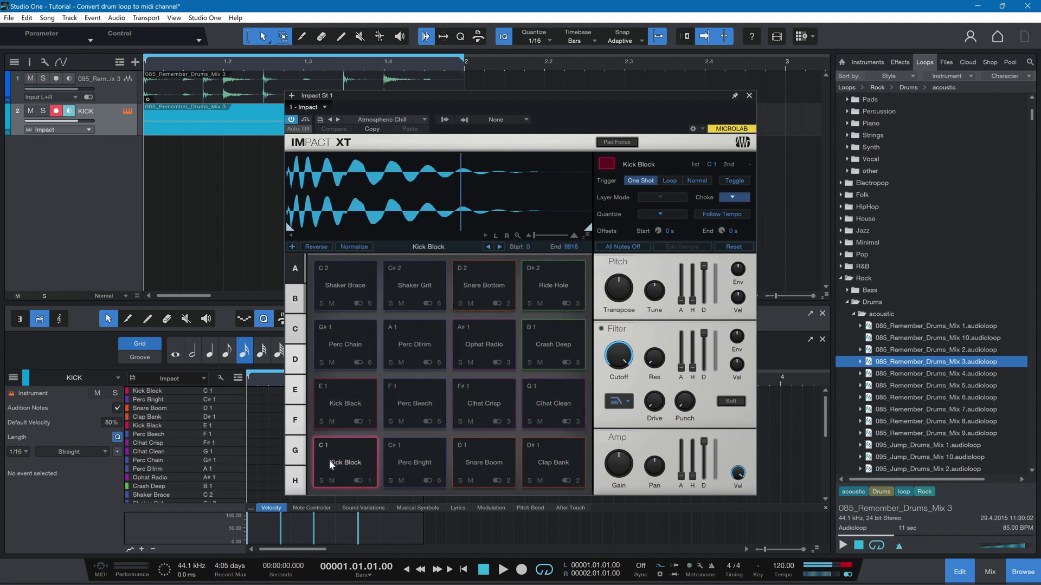
left_click(749, 95)
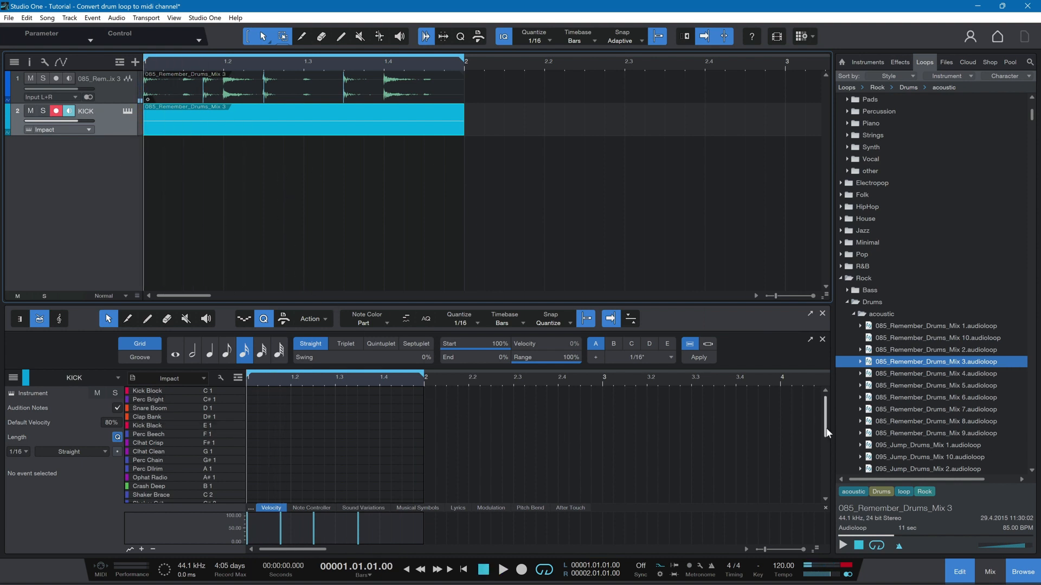
- Select all the converted kick notes, transpose them from C3 to Kick Block (C1) and check them by playback
left_click_drag(827, 432, 827, 489)
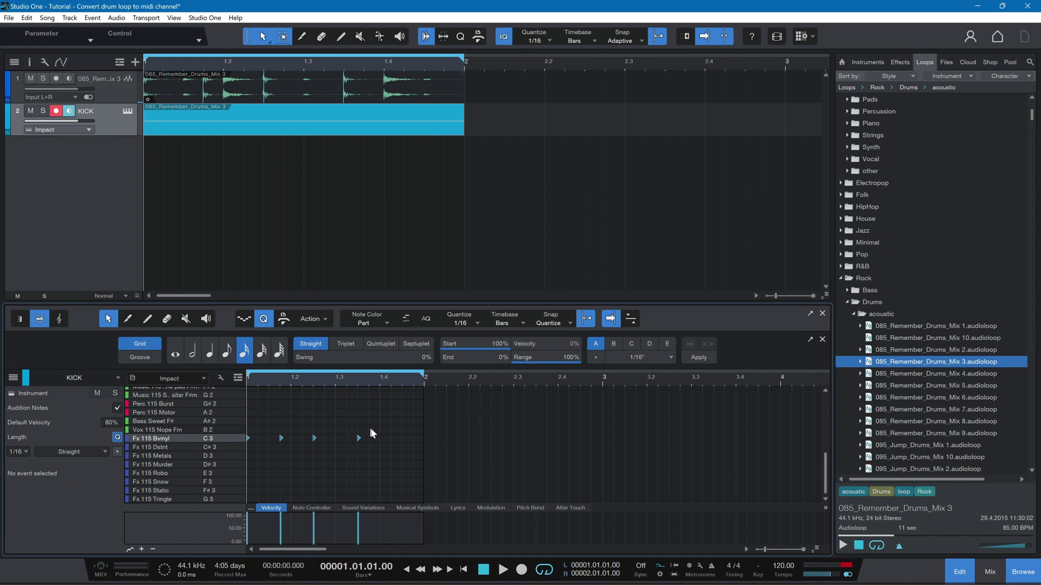
left_click_drag(382, 426, 239, 464)
key("Down")
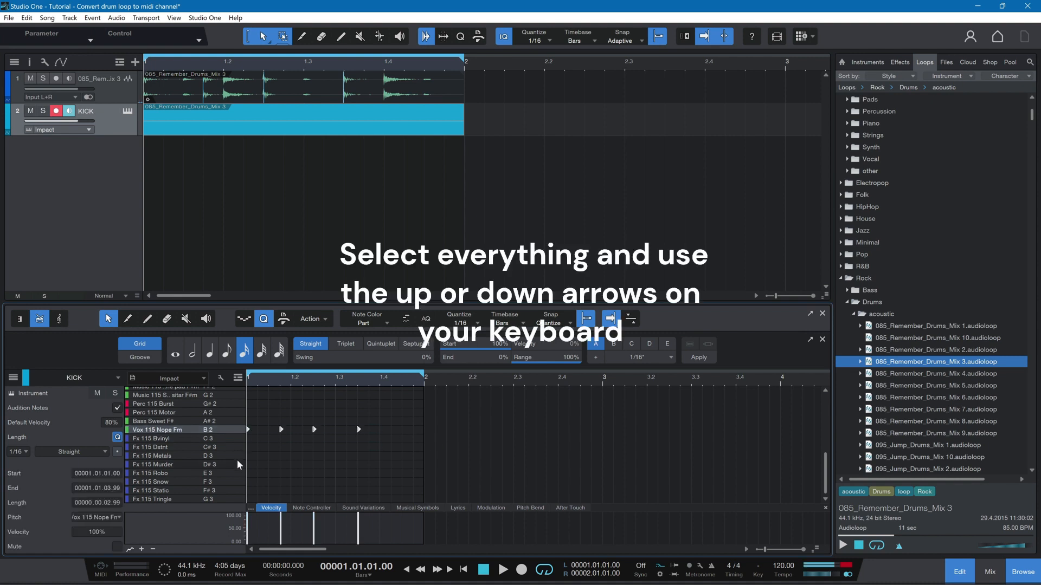
key("Up")
key("Up")
key("Up")
key("Up")
key("Down")
key("Down")
key("Down")
key("Down")
key("Down")
key("Down")
key("Down")
key("Down")
key("Down")
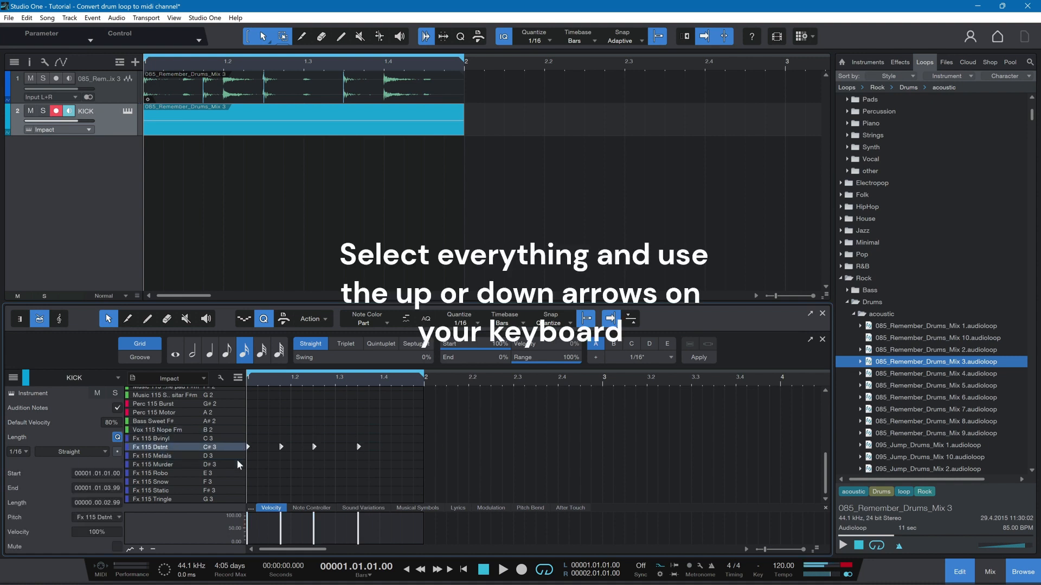
key("Down")
key("Down")
key("Down")
key("Down")
key("Down")
key("Down")
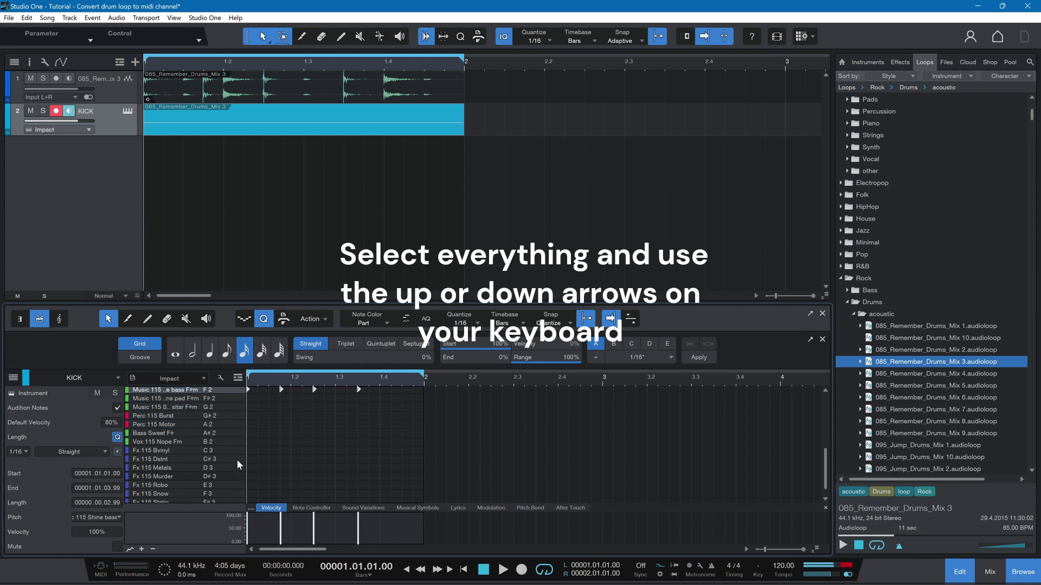
key("Down")
key("Down")
key("Down")
key("Down")
key("Down")
key("Down")
key("Down")
key("Down")
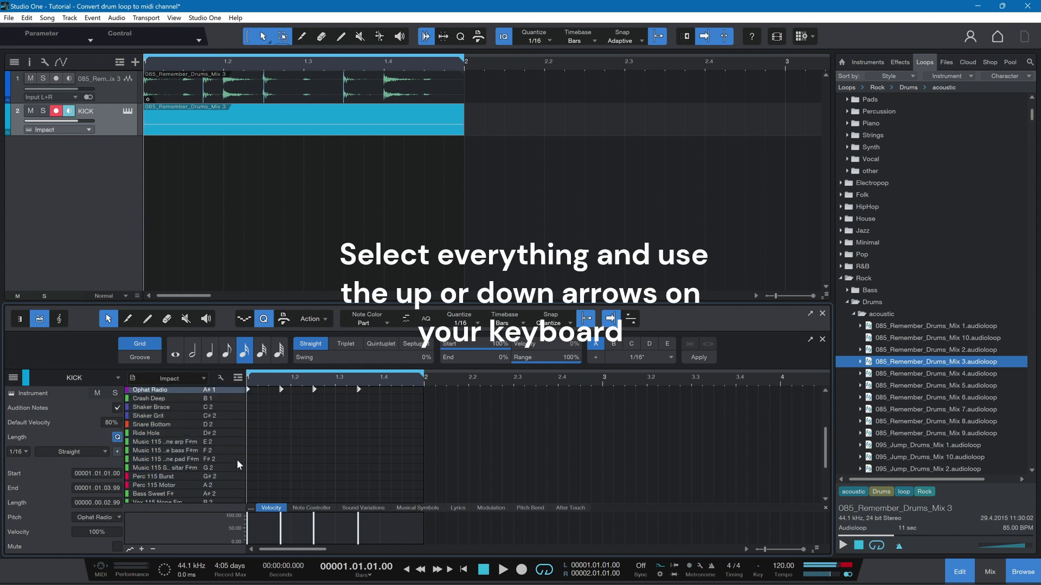
key("Down")
key("Down")
key("Down")
key("Down")
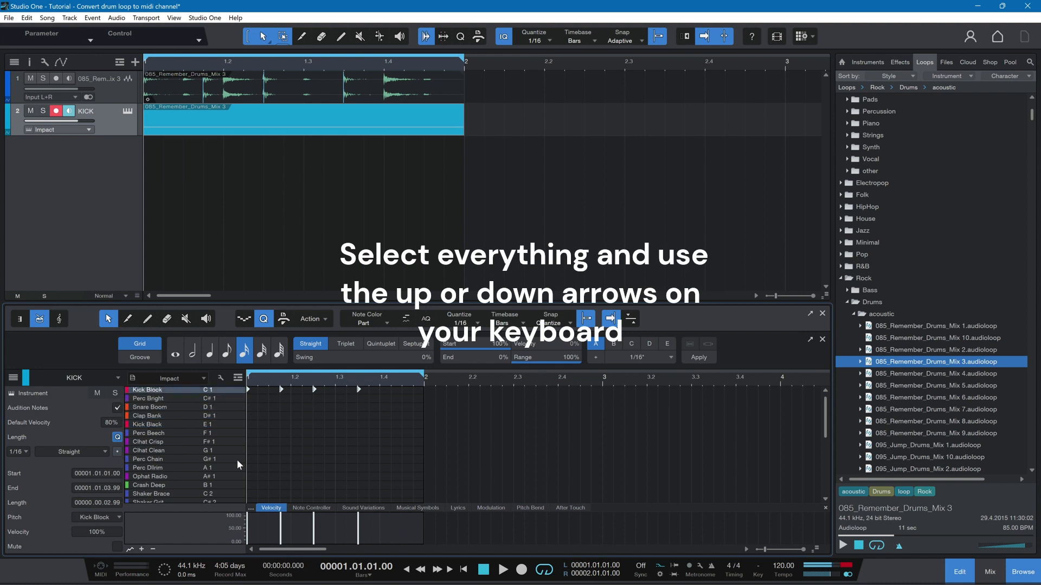
key("space")
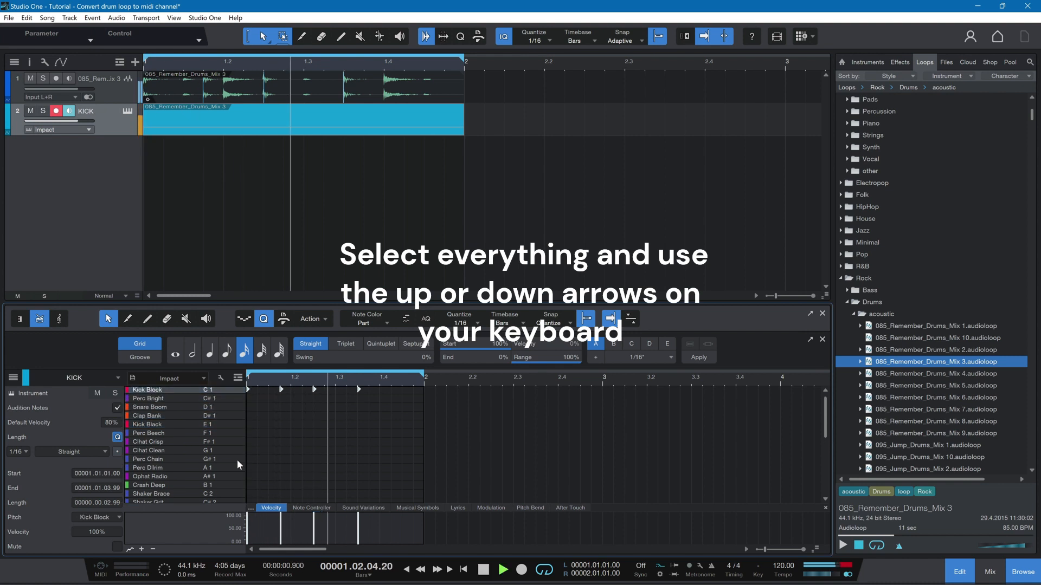
key("space")
- Try the kick notes on higher pads, return them to Kick Block (C1) and play the loop again
key("Up")
key("Up")
key("Up")
key("Up")
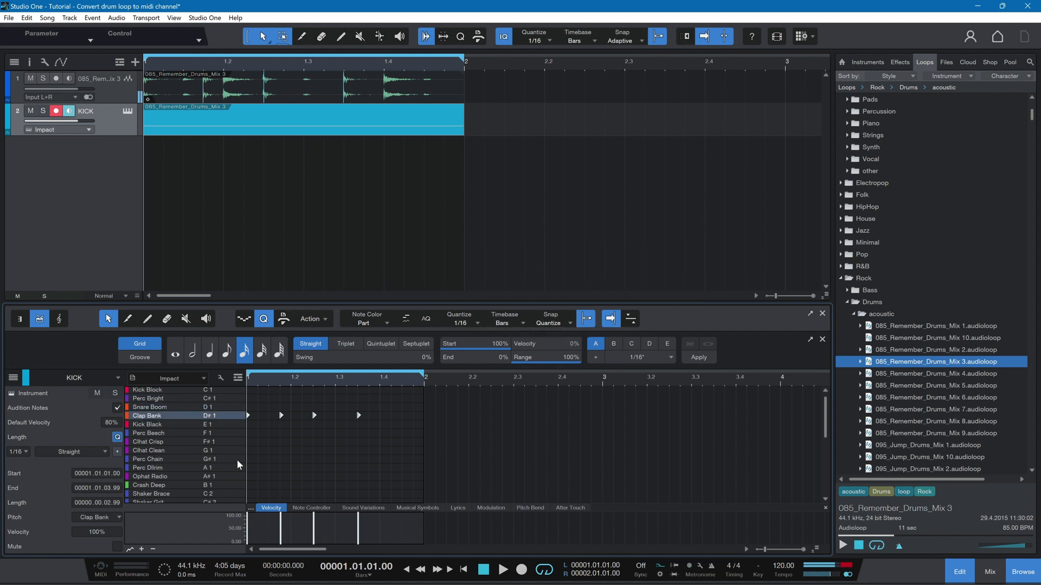
key("Down")
key("Down")
key("Down")
key("Down")
key("space")
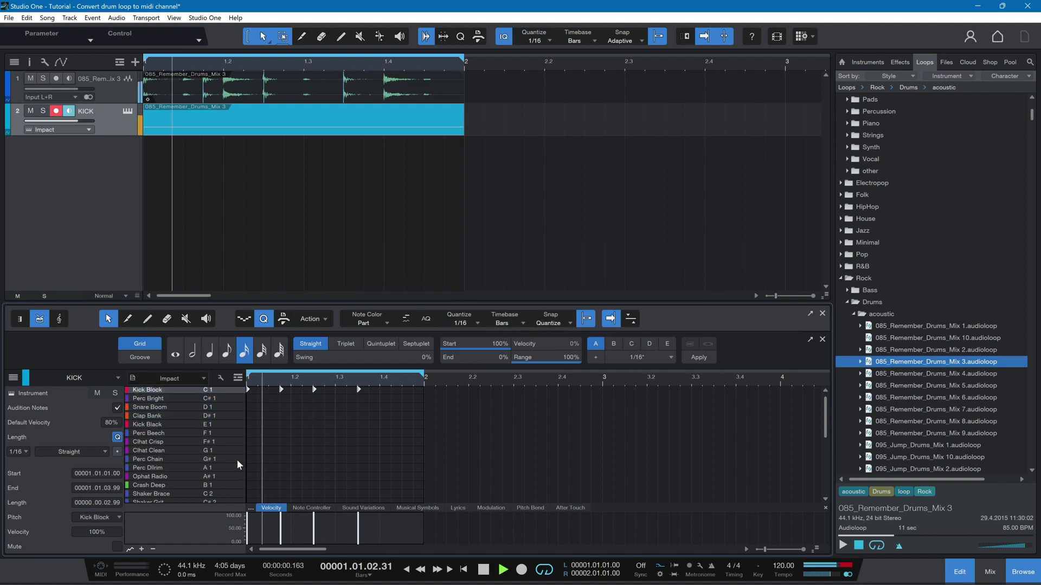
key("space")
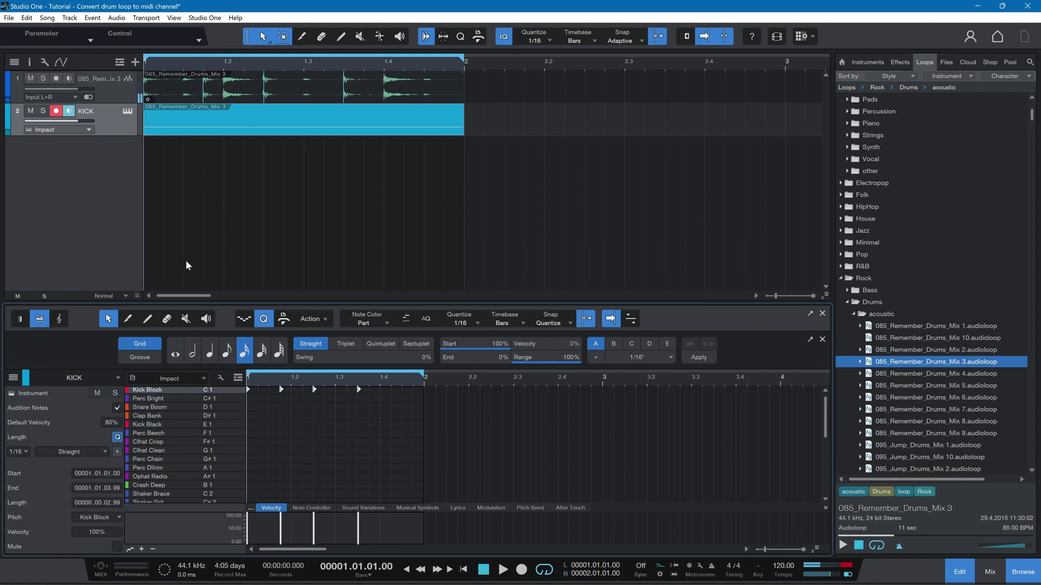
- Open the audio drum loop in the editor and remove the bend markers from its four kick hits
left_click(174, 94)
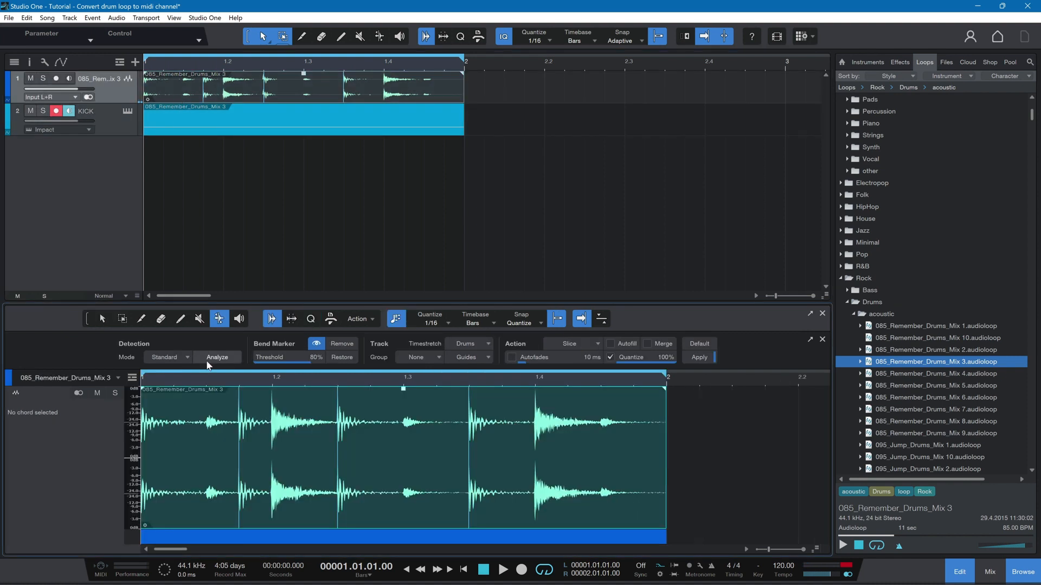
double_click(142, 454)
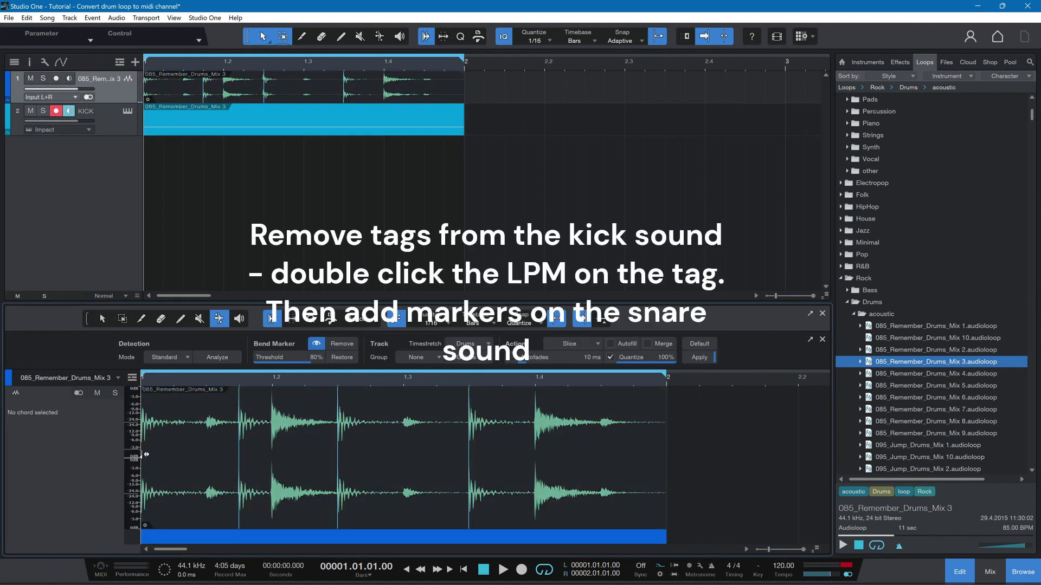
double_click(239, 447)
double_click(337, 462)
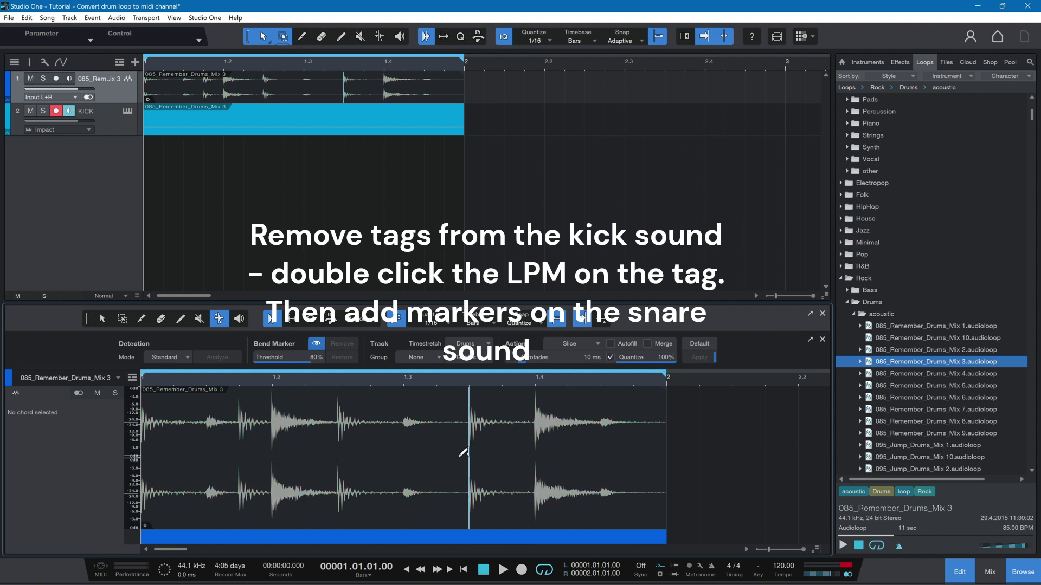
double_click(469, 454)
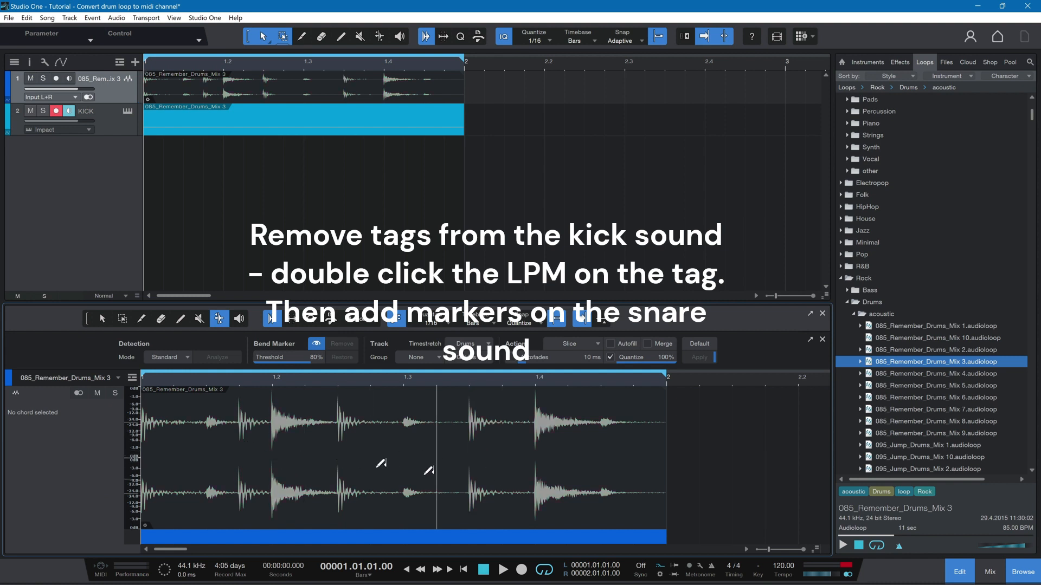
- Place bend markers on the two snare hits at beats 1.2 and 1.4, checking them by playback
key("space")
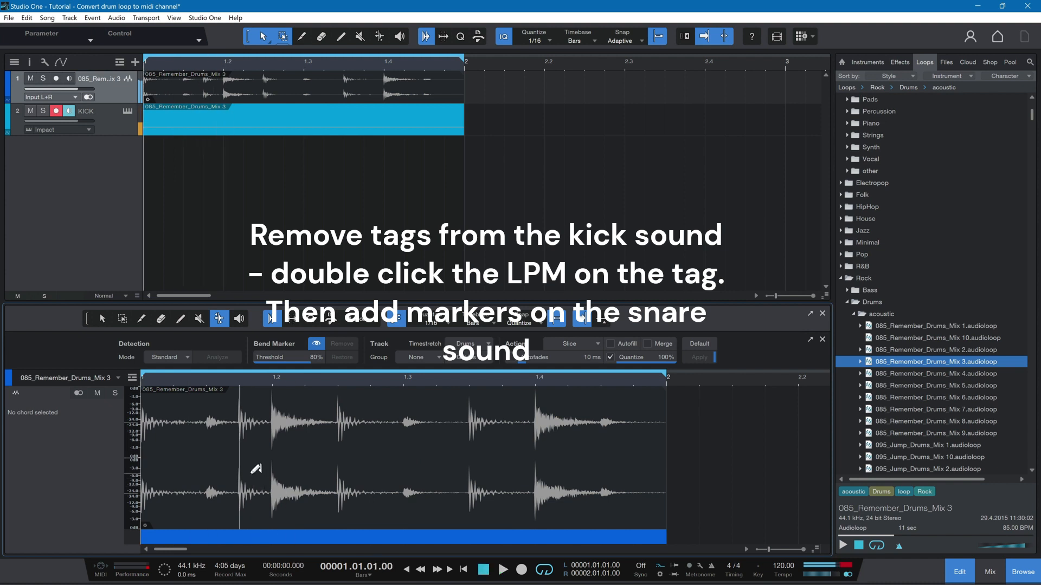
key("space")
left_click(272, 470)
left_click(338, 460)
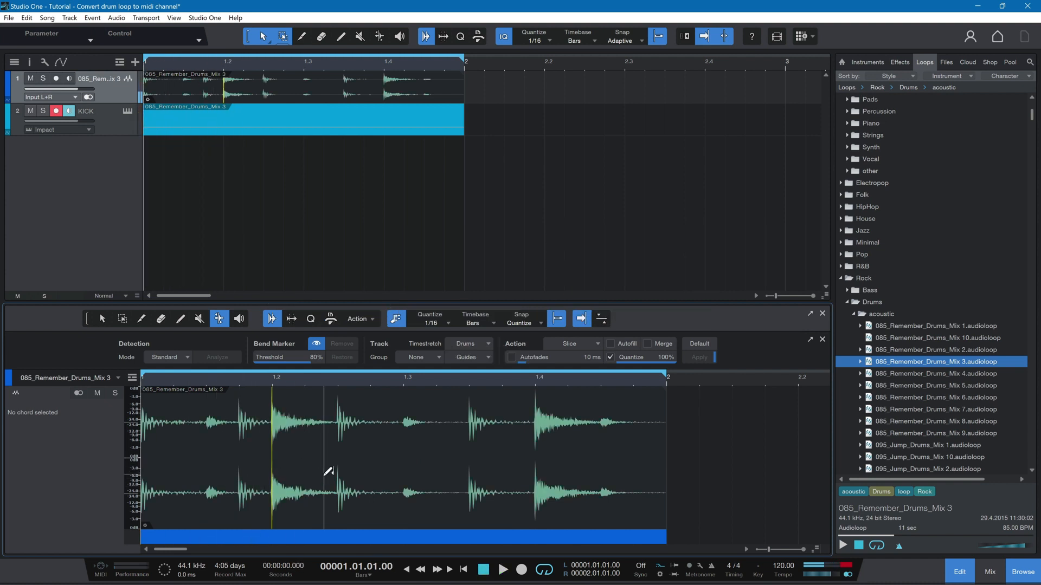
key("space")
left_click(469, 444)
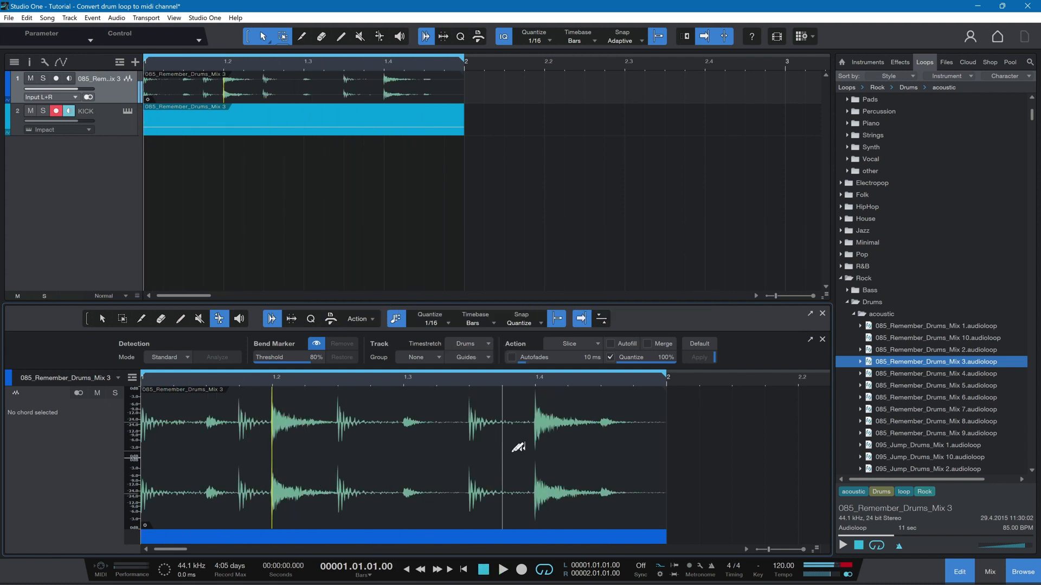
left_click(535, 442)
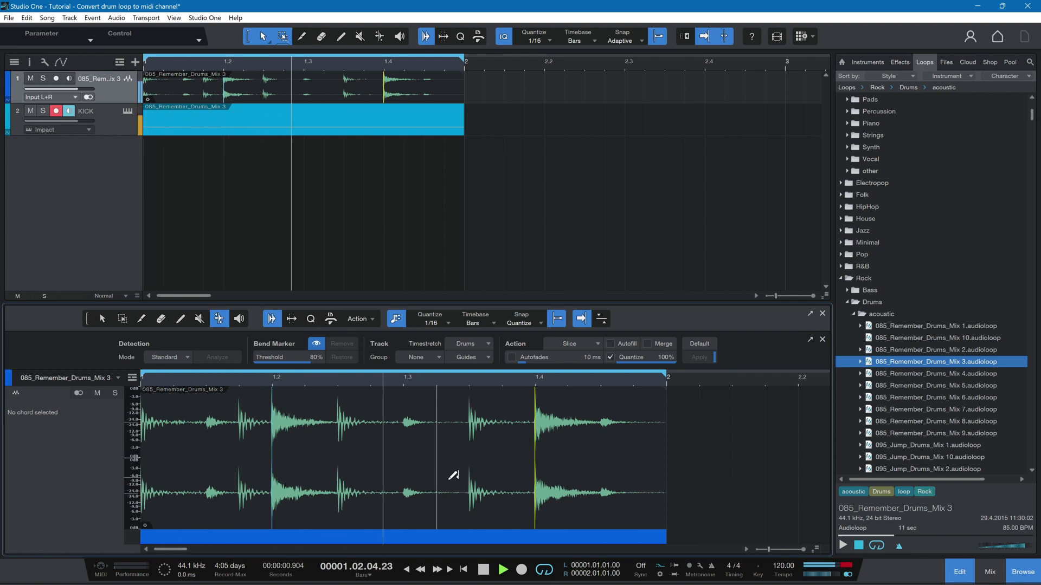
key("space")
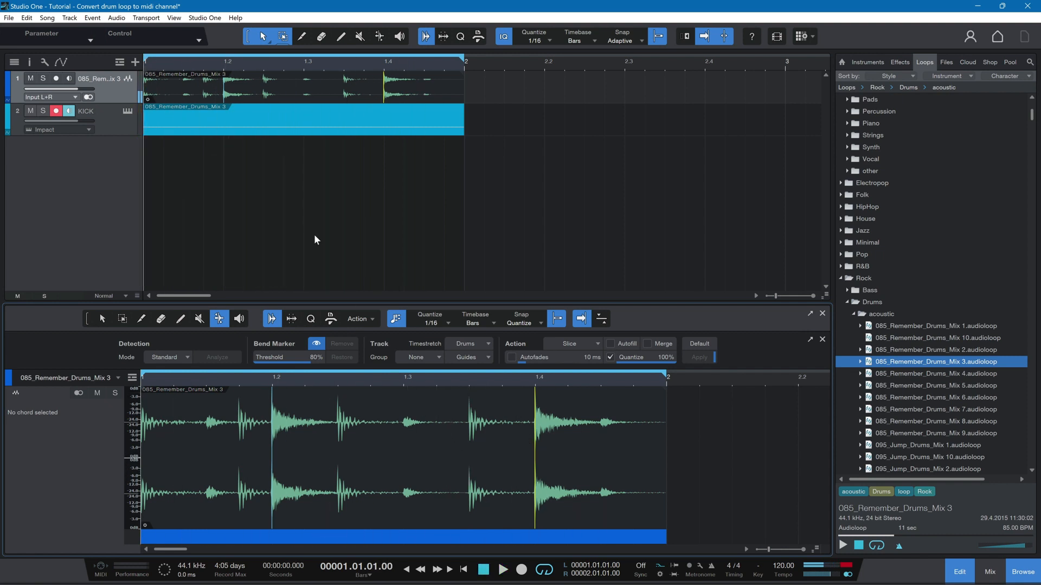
- Transfer the snare-marked drum loop onto the KICK track as MIDI notes and transpose all of them to Snare Boom (D1)
left_click_drag(269, 94, 268, 129)
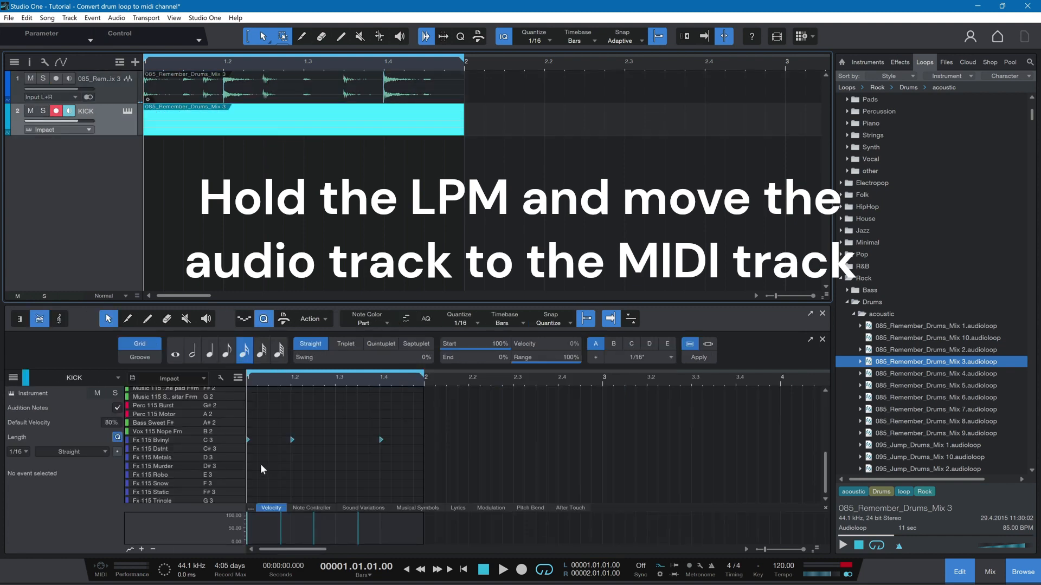
left_click_drag(413, 426, 247, 473)
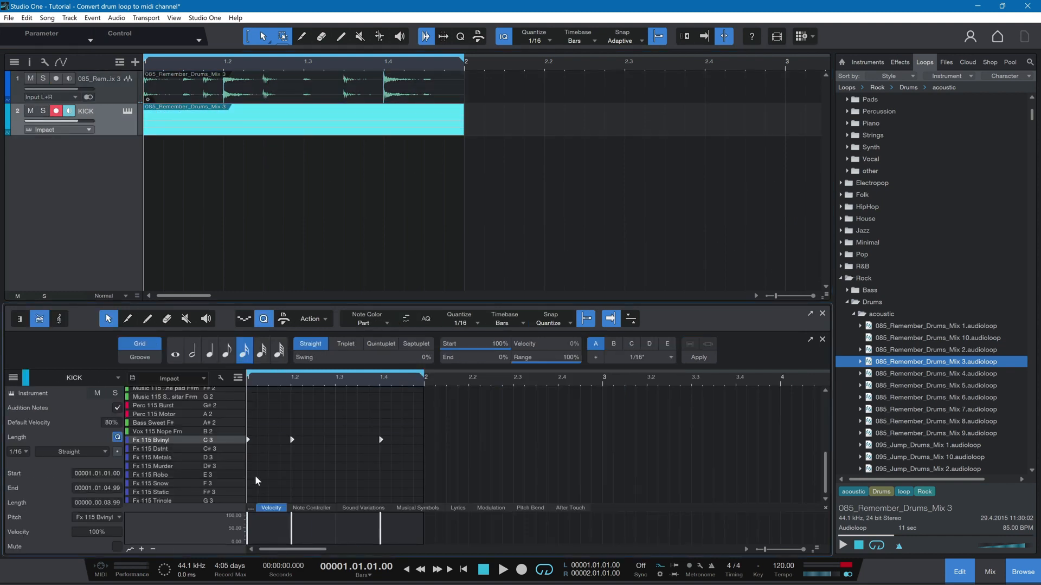
key("Down")
key("Down")
key("Down")
key("Down")
key("Down")
key("Down")
key("Down")
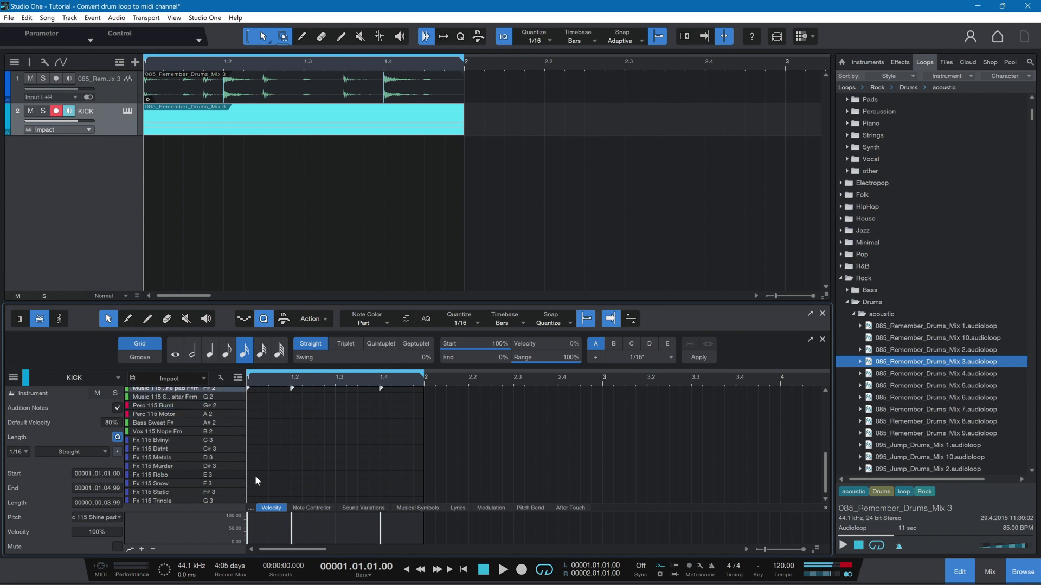
key("Down")
key("Down")
key("Down")
key("Down")
key("Down")
key("Down")
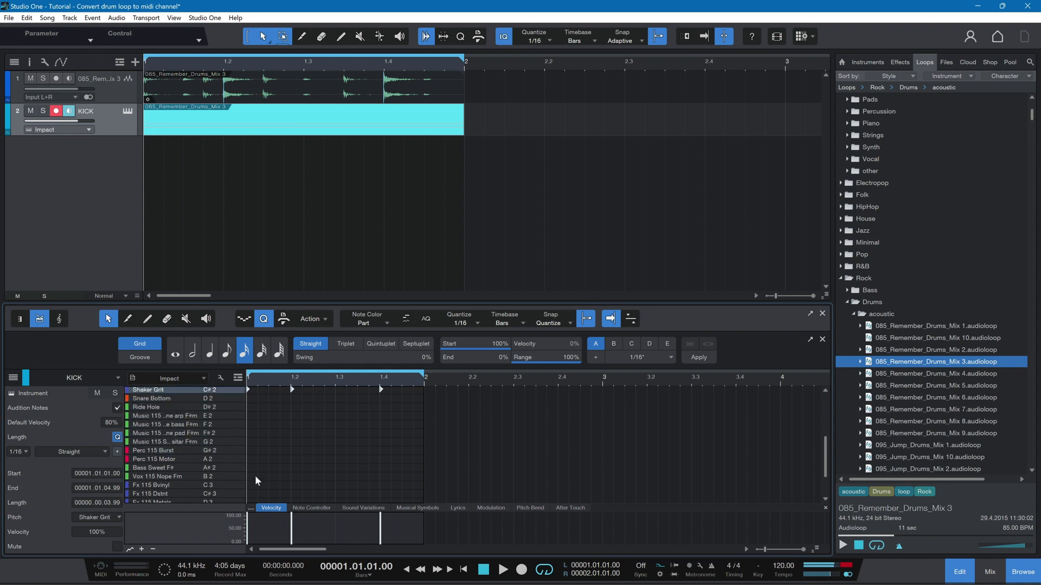
key("Down")
key("Down")
key("Down")
key("Down")
key("Down")
key("Down")
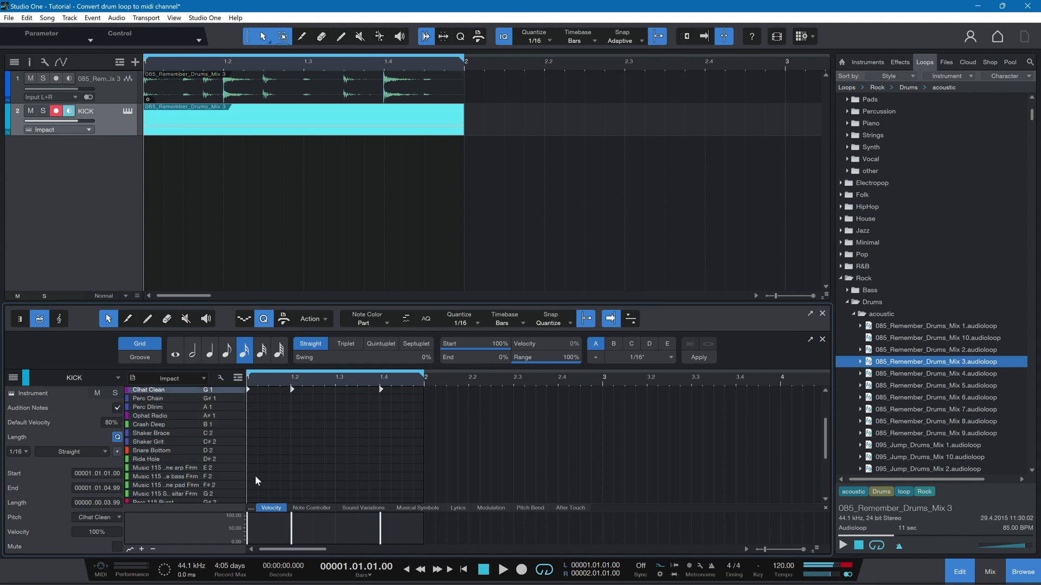
key("Down")
key("Down")
key("Down")
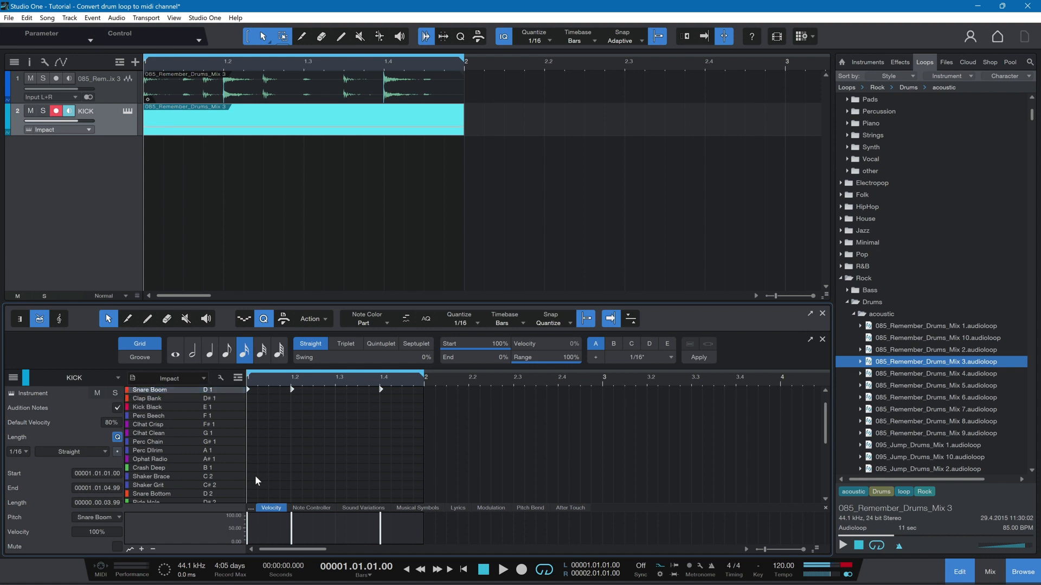
- Play the loop, solo the KICK track and listen to its Snare Boom notes alone
key("space")
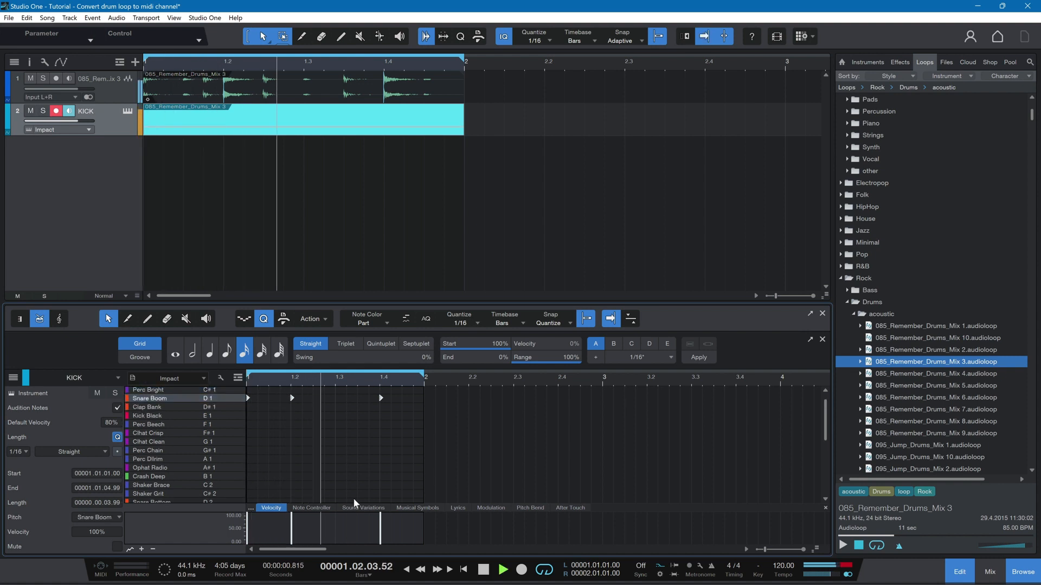
key("space")
left_click(43, 111)
key("space")
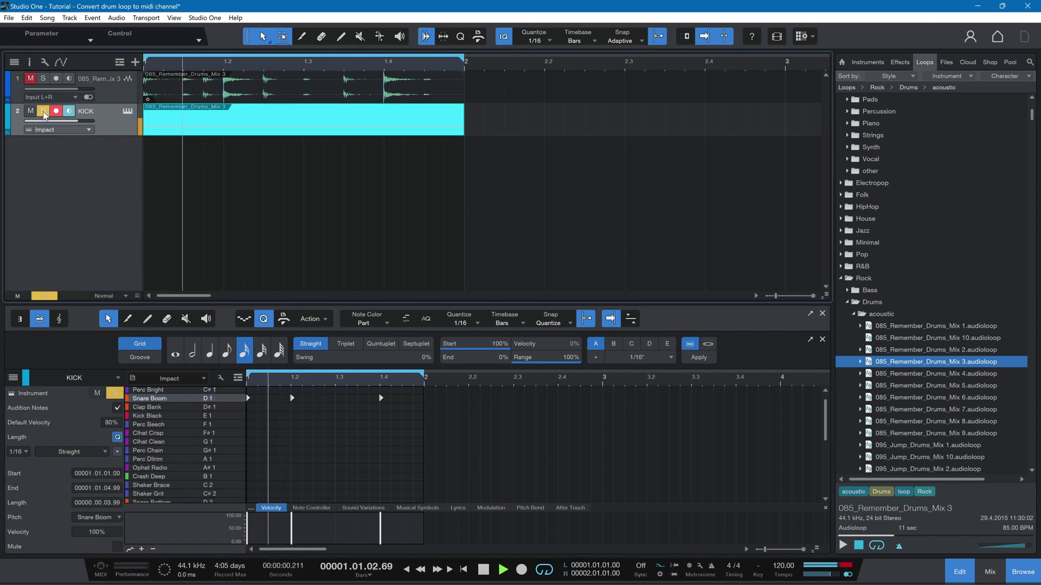
key("space")
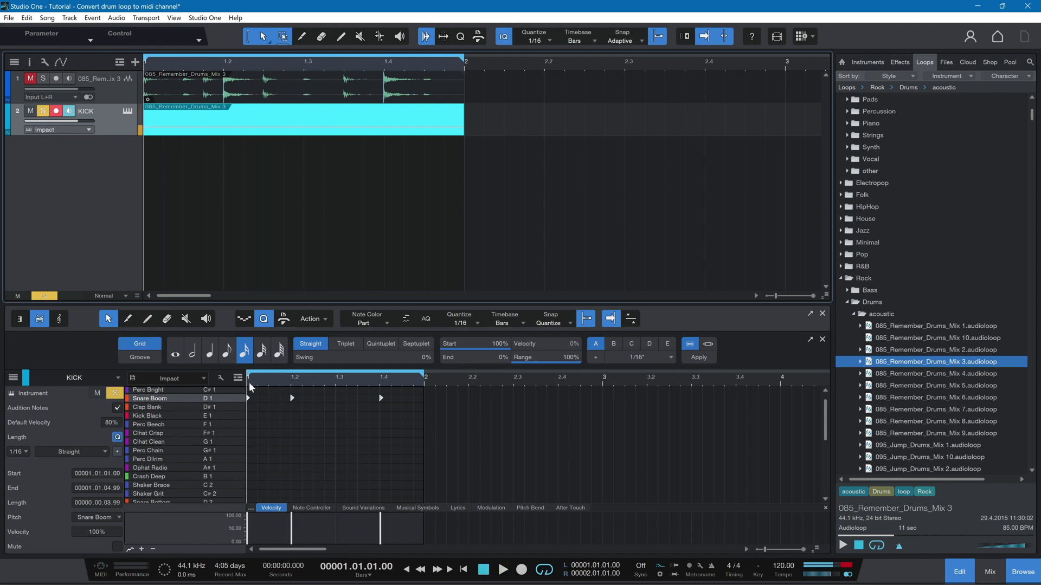
- Delete the extra Snare Boom note at the start of the bar, check by playback and unsolo the KICK track
double_click(249, 398)
key("space")
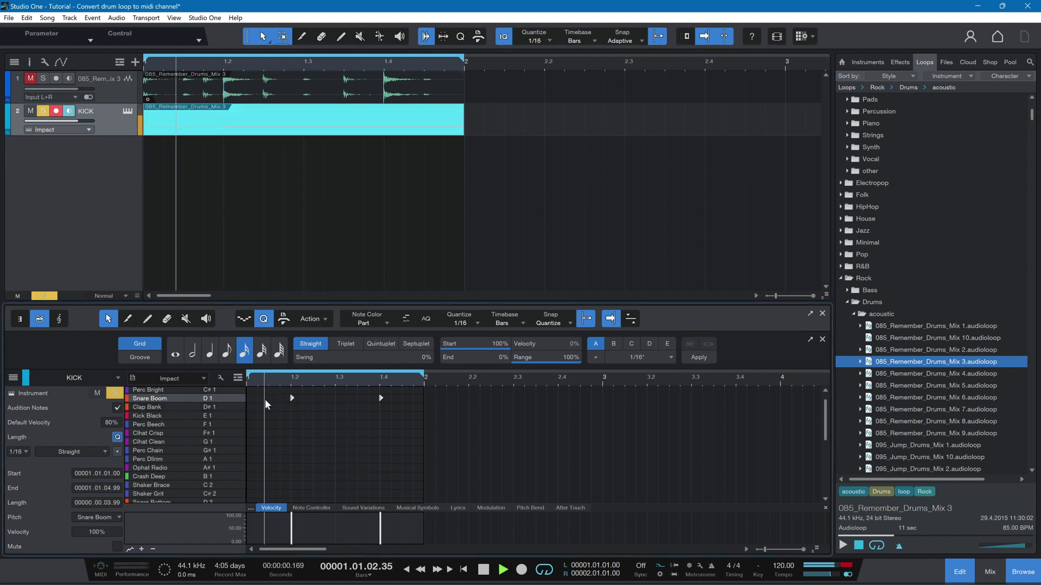
key("space")
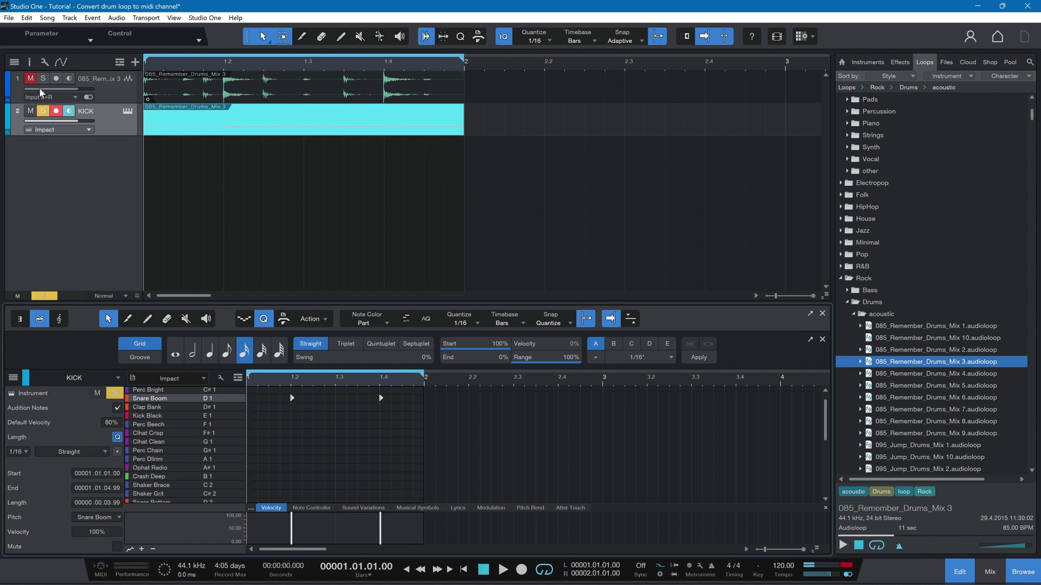
left_click(42, 113)
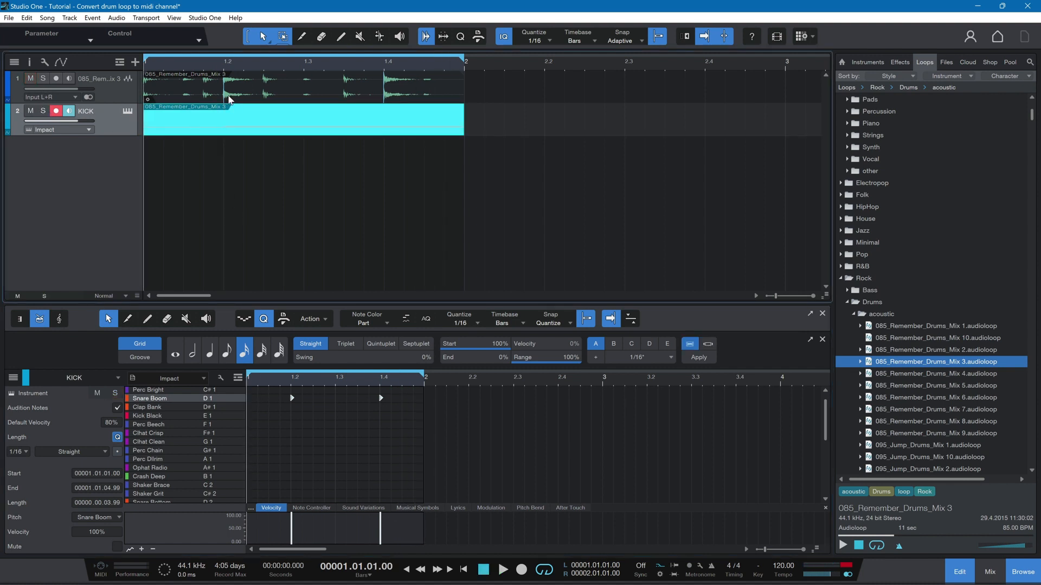
- Open the audio drum loop in the editor and remove the bend markers from its snare hits
left_click(235, 97)
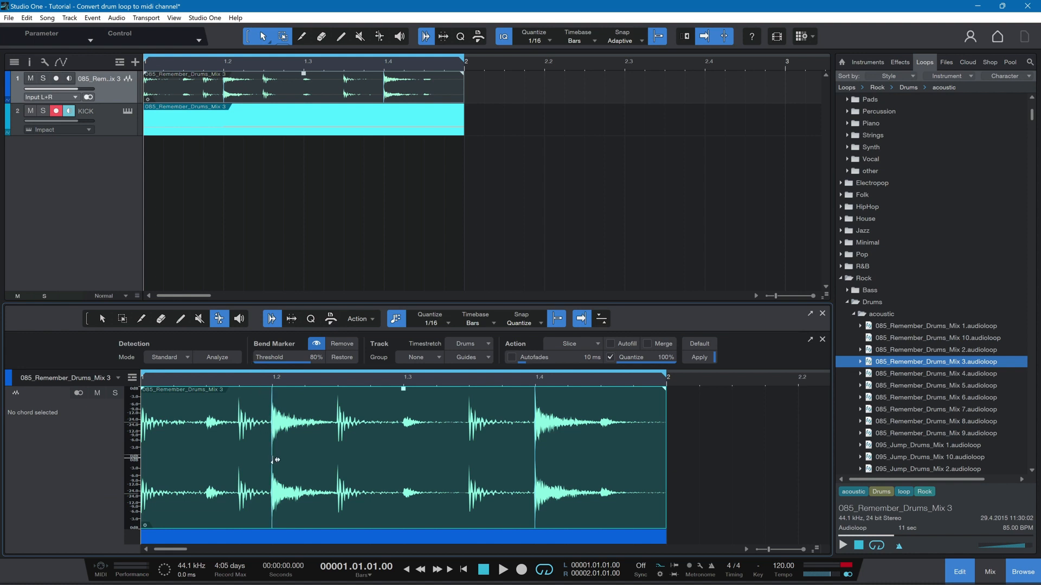
left_click(273, 447)
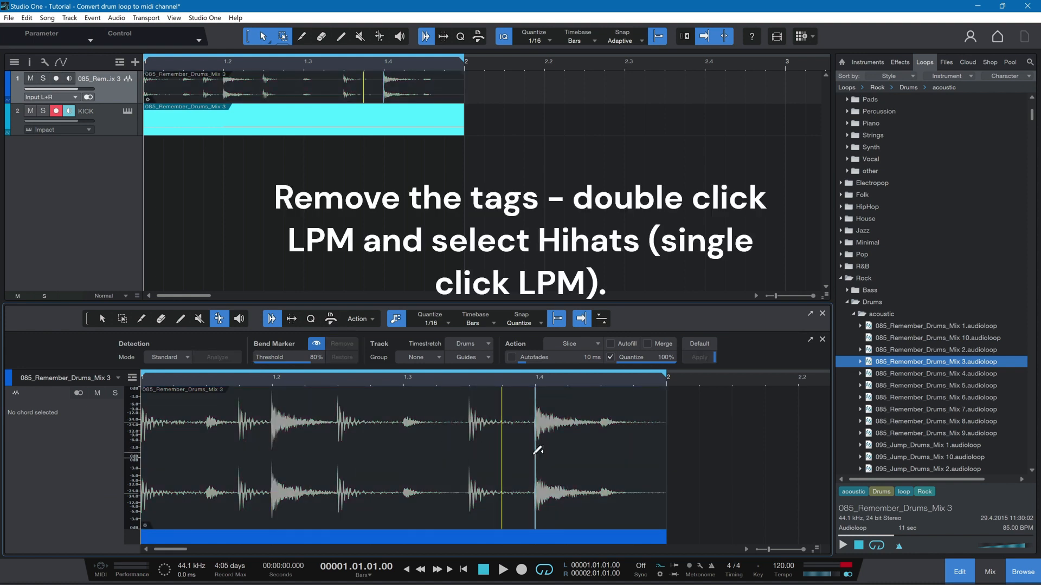
double_click(500, 451)
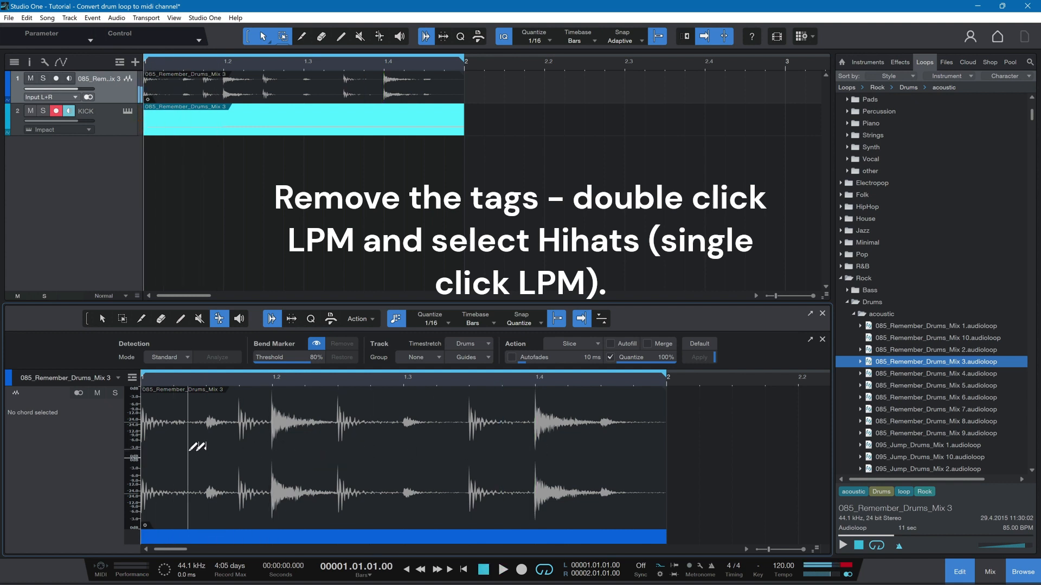
- Place bend markers on the hi-hat hits at 1.1.3, 1.3, 1.3.3 and 1.4.3, checking them by playback
key("space")
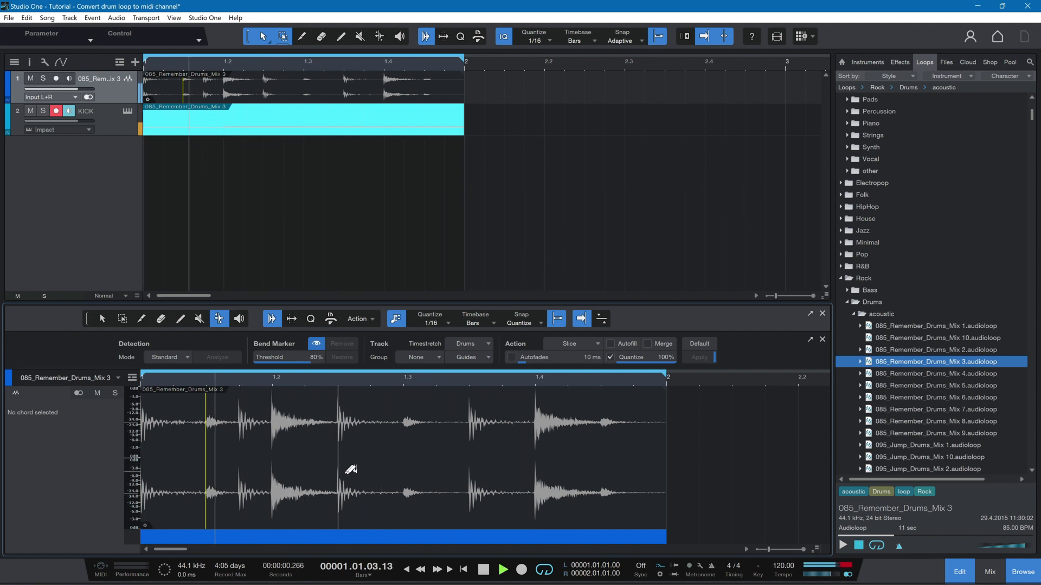
key("space")
left_click(403, 449)
key("space")
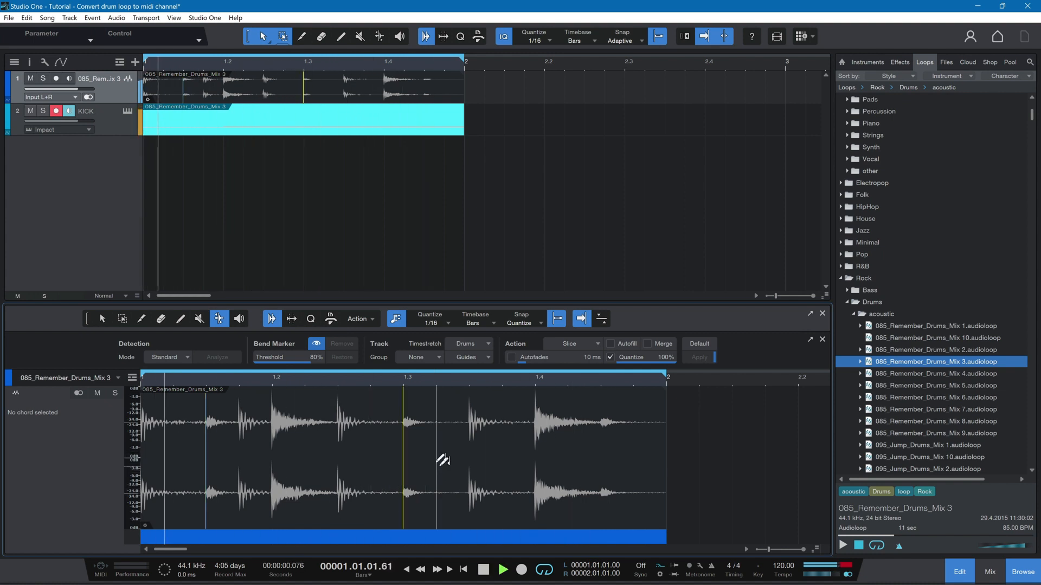
left_click(476, 461)
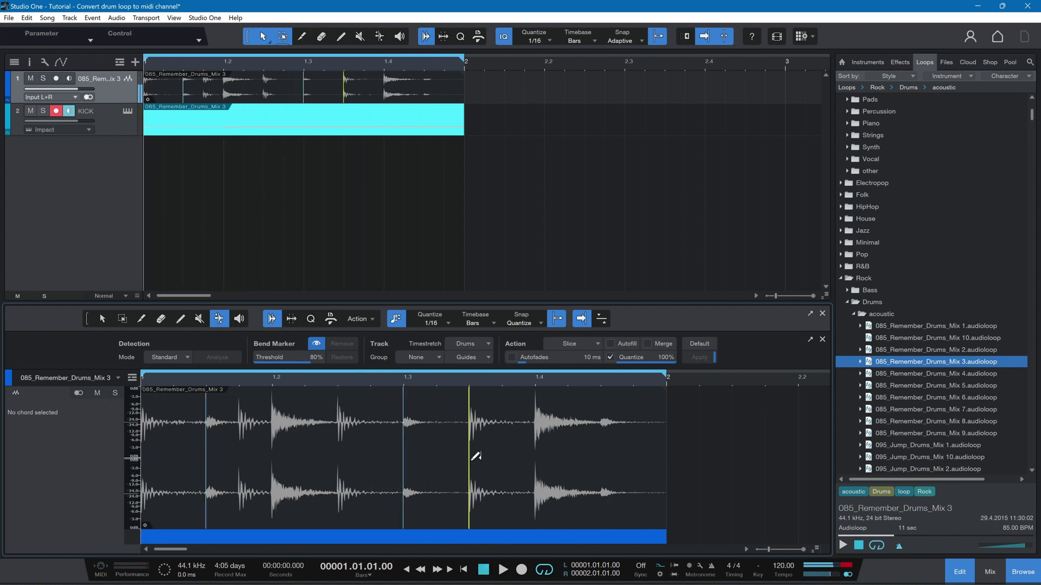
key("space")
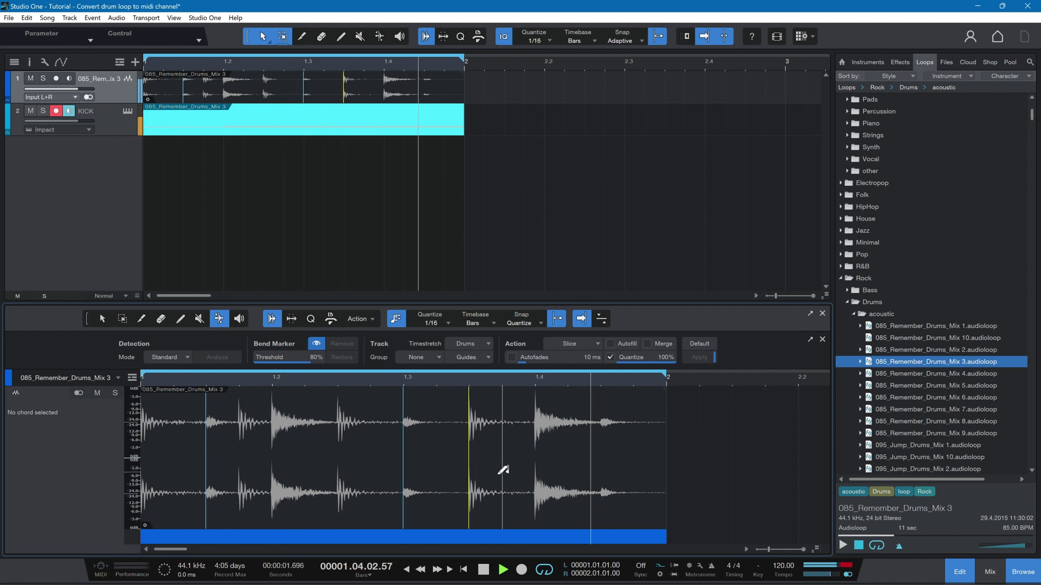
key("space")
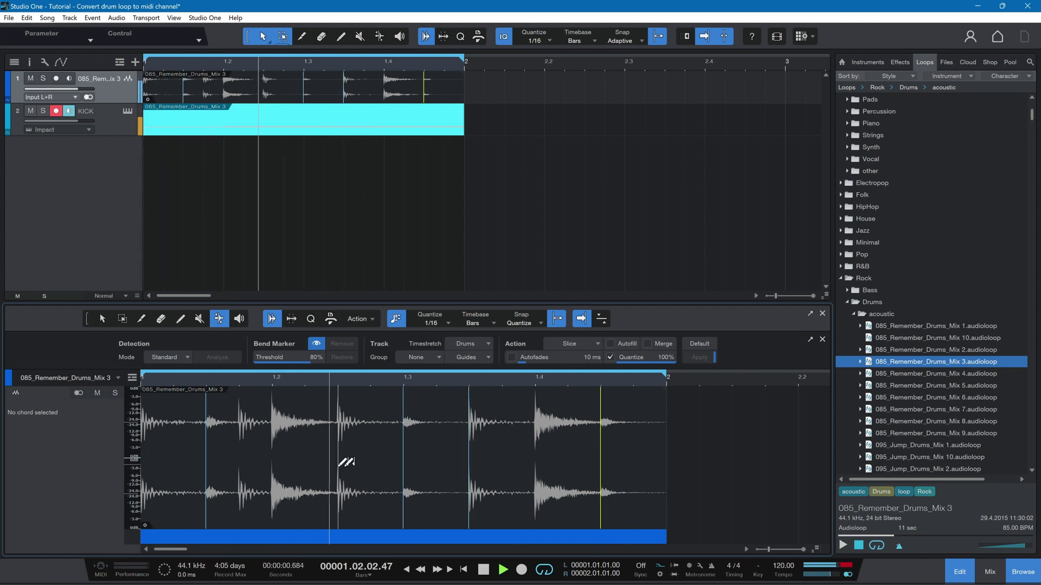
key("space")
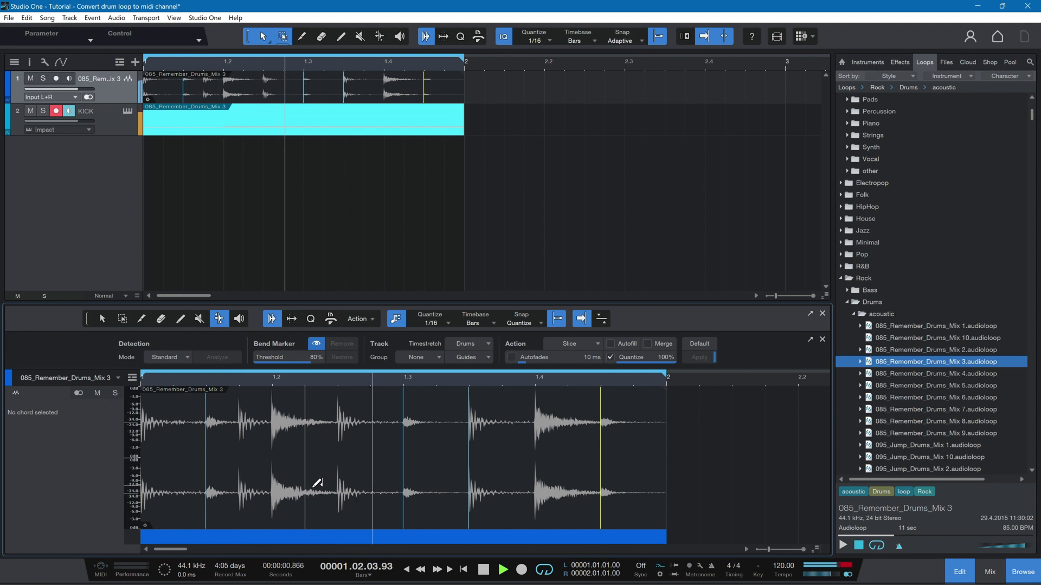
key("space")
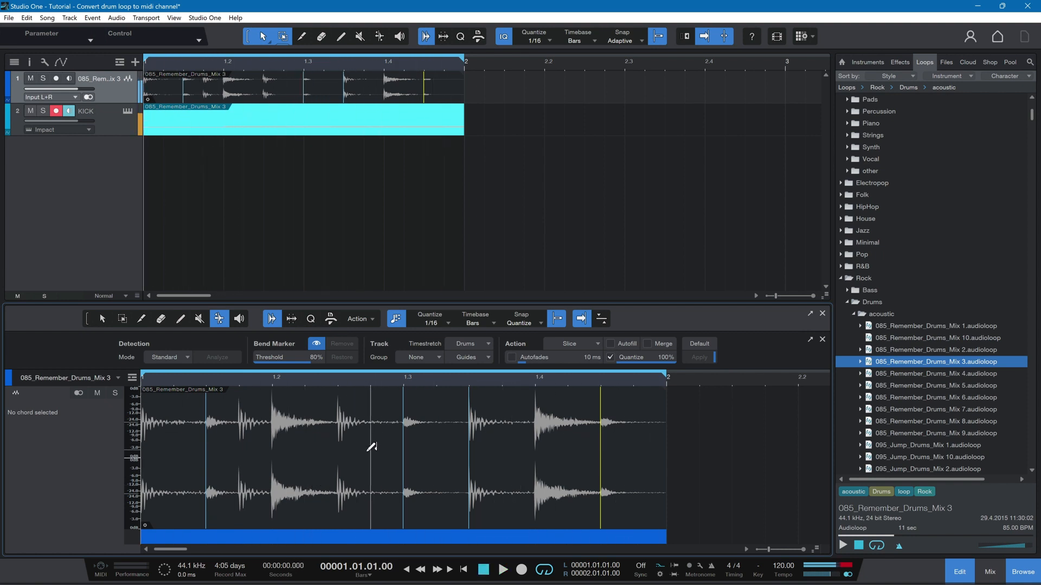
- Transfer the hi-hat-marked drum loop onto the KICK track as MIDI notes and transpose all of them to Shaker Grit (C#2)
left_click_drag(266, 100, 257, 134)
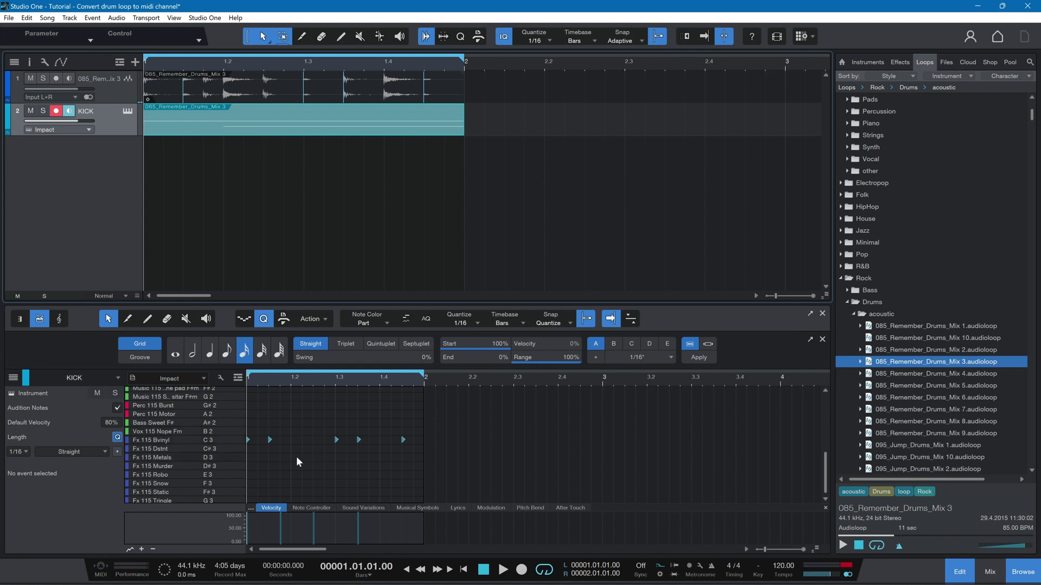
left_click_drag(415, 428, 233, 463)
key("Down")
key("Down")
key("Down")
key("Down")
key("Down")
key("Down")
key("Down")
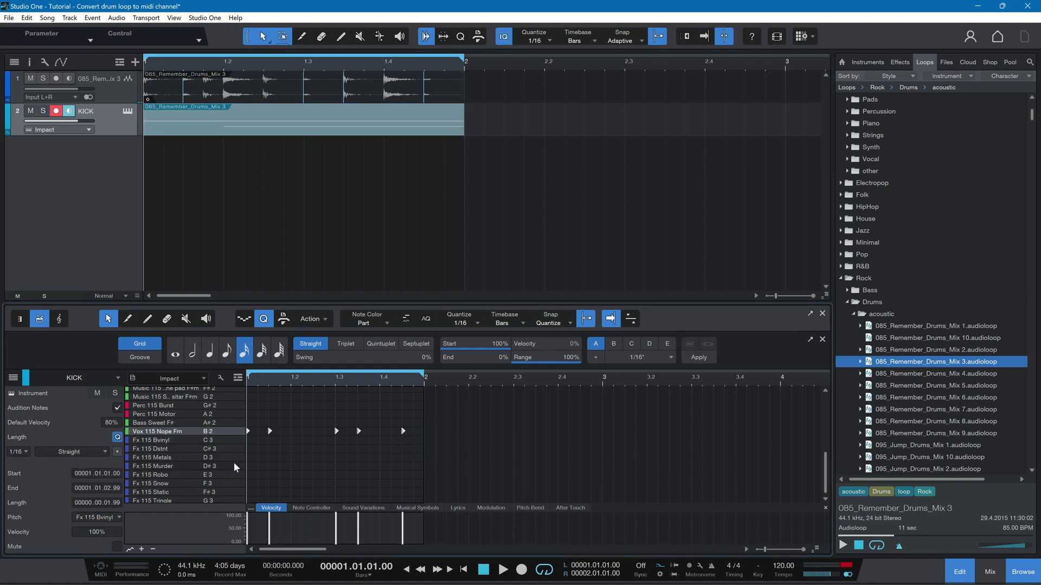
key("Down")
key("Down")
key("Down")
key("Down")
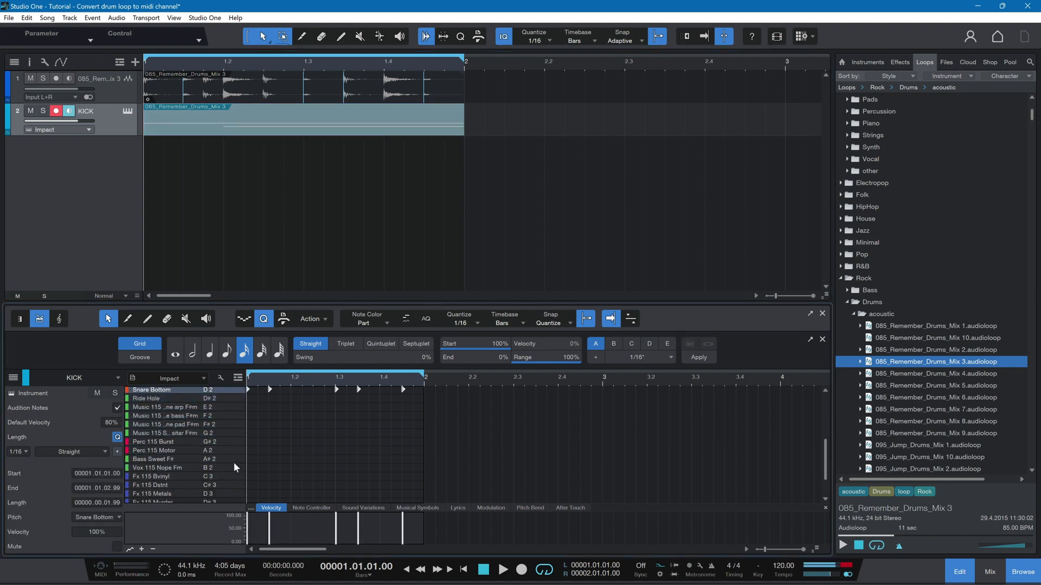
- Play the loop with both tracks, solo the KICK track and listen to the Shaker Grit notes
key("space")
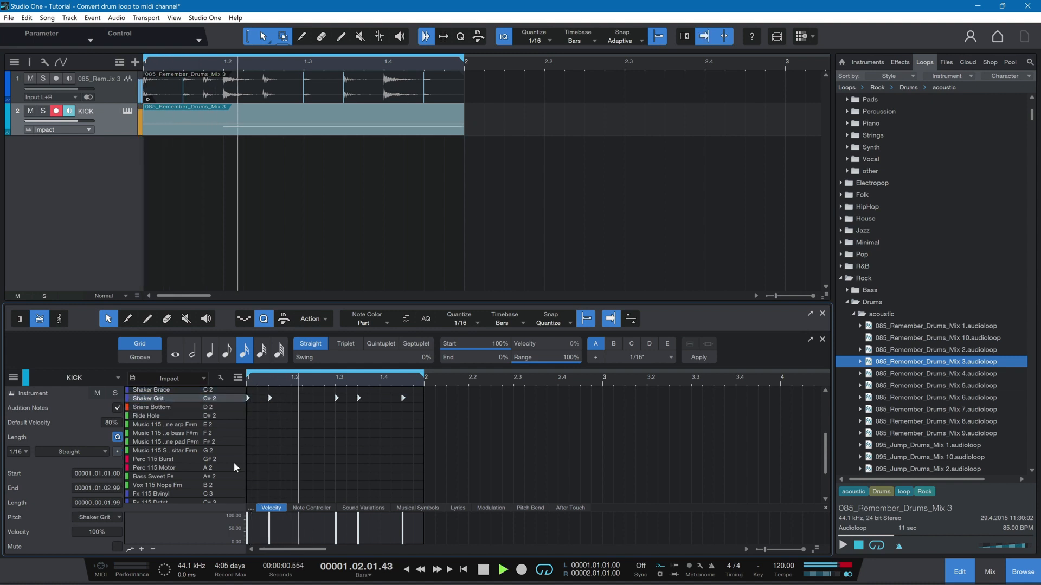
key("space")
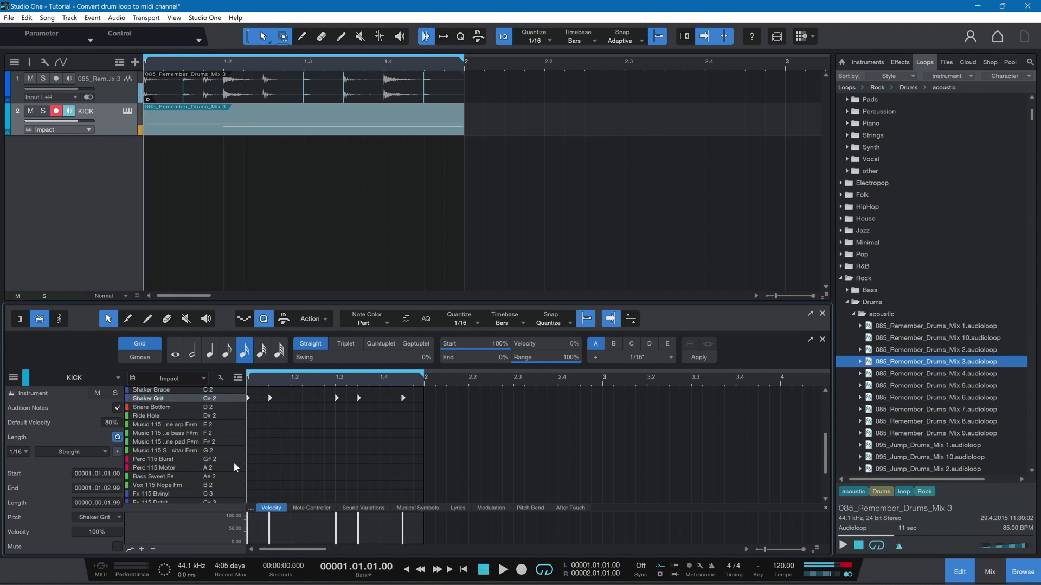
left_click(44, 113)
key("space")
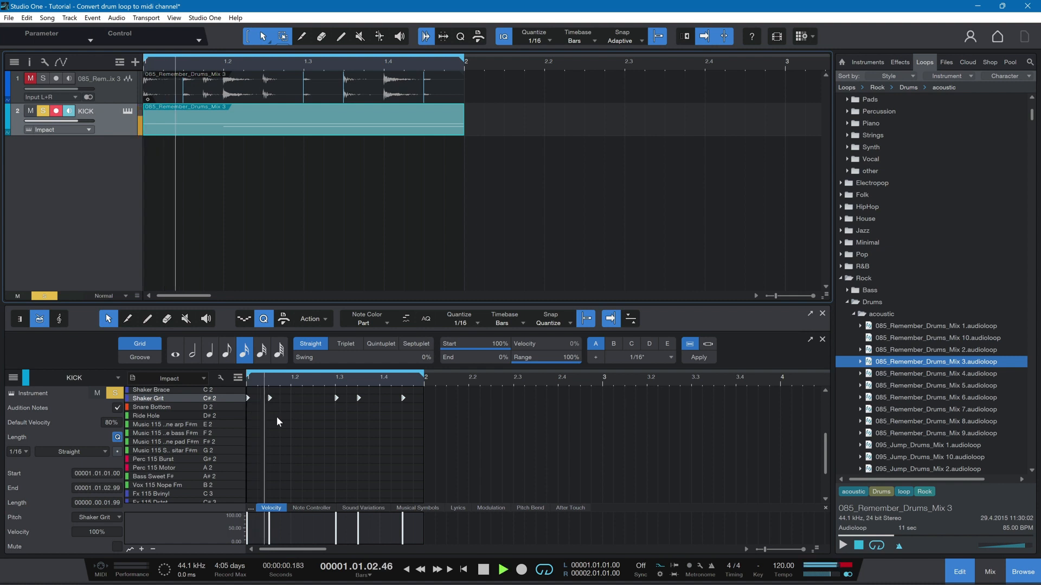
key("space")
- Select the hi-hat notes in the KICK part, transpose them up to Shaker Brace (C2) and play the result
key("Up")
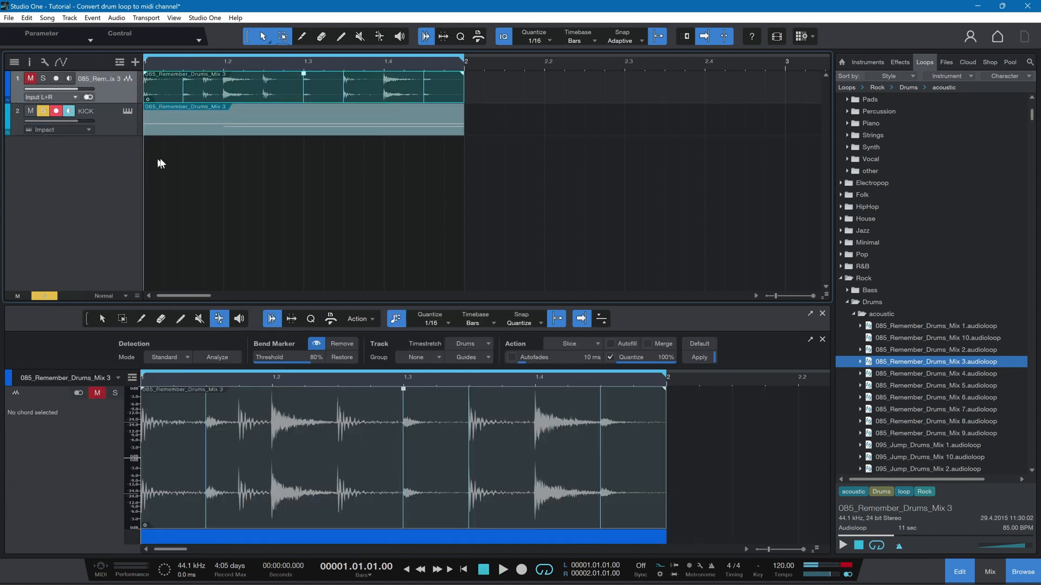
left_click(190, 136)
left_click_drag(436, 400, 278, 441)
key("alt+Up")
key("space")
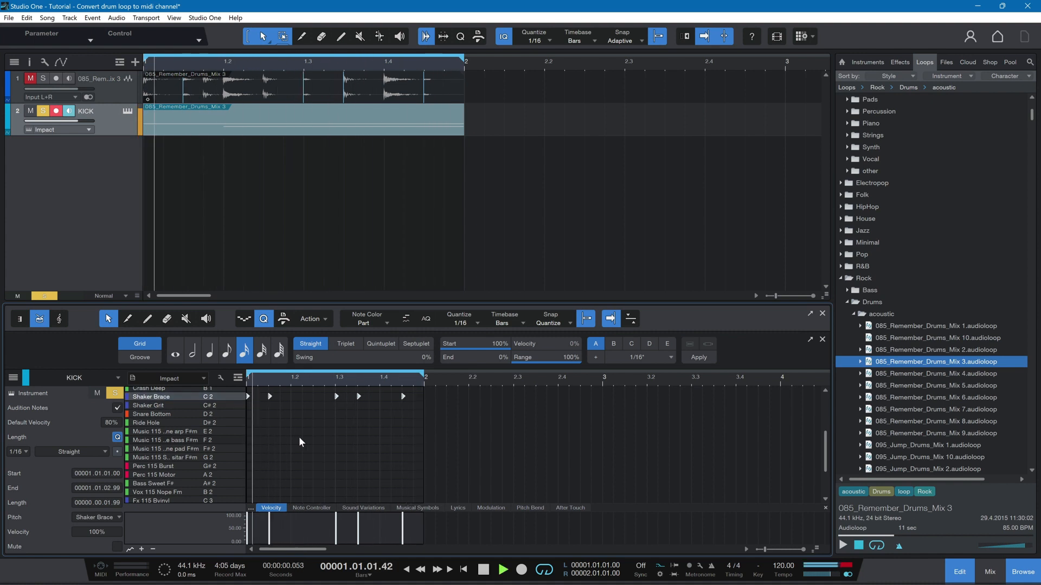
key("space")
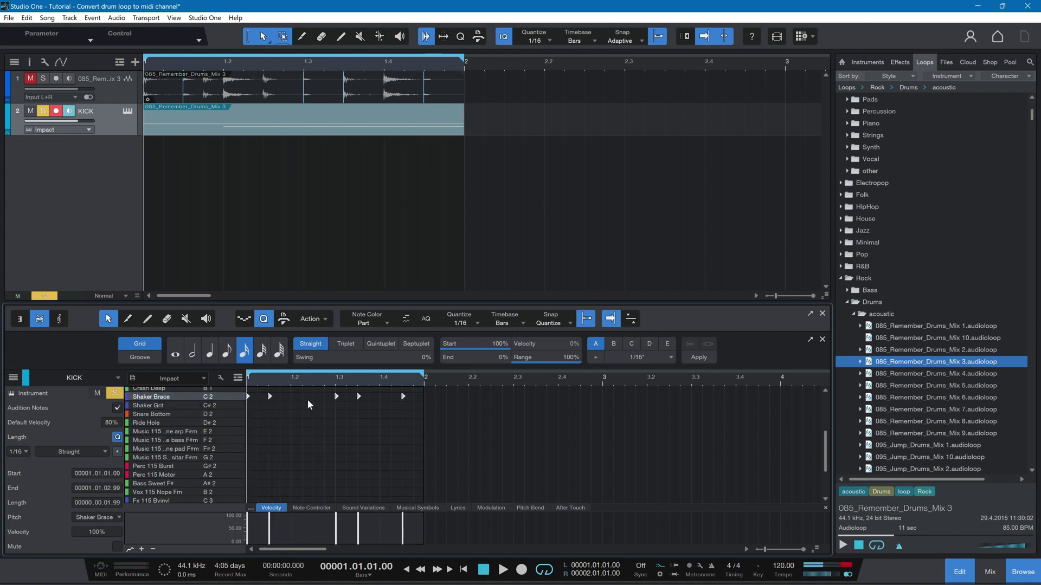
- Add a Shaker Brace note, move it to 1.2.3 and check it by playback
double_click(303, 399)
key("space")
key("space")
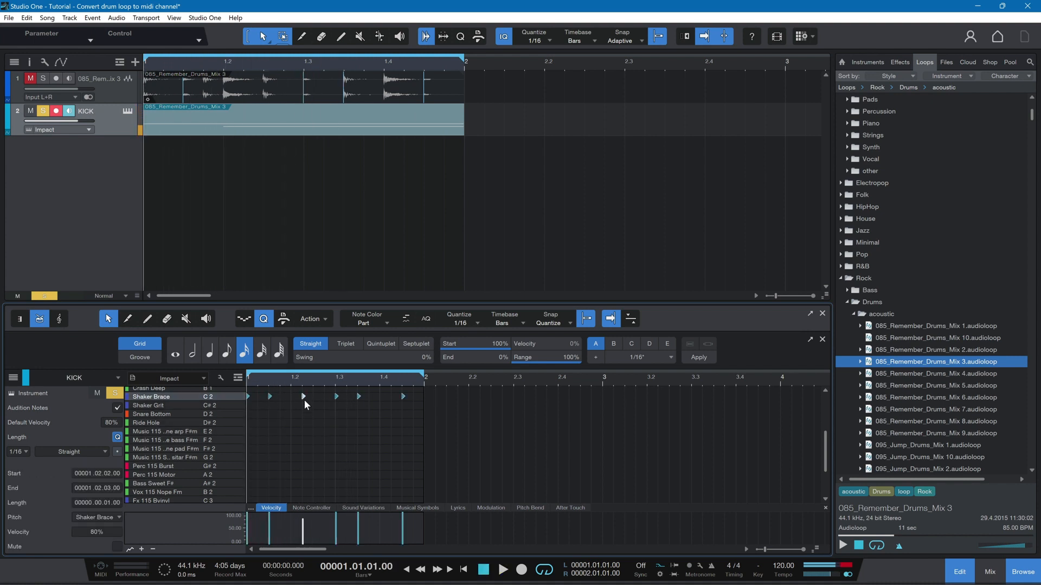
left_click_drag(304, 399, 314, 404)
key("f")
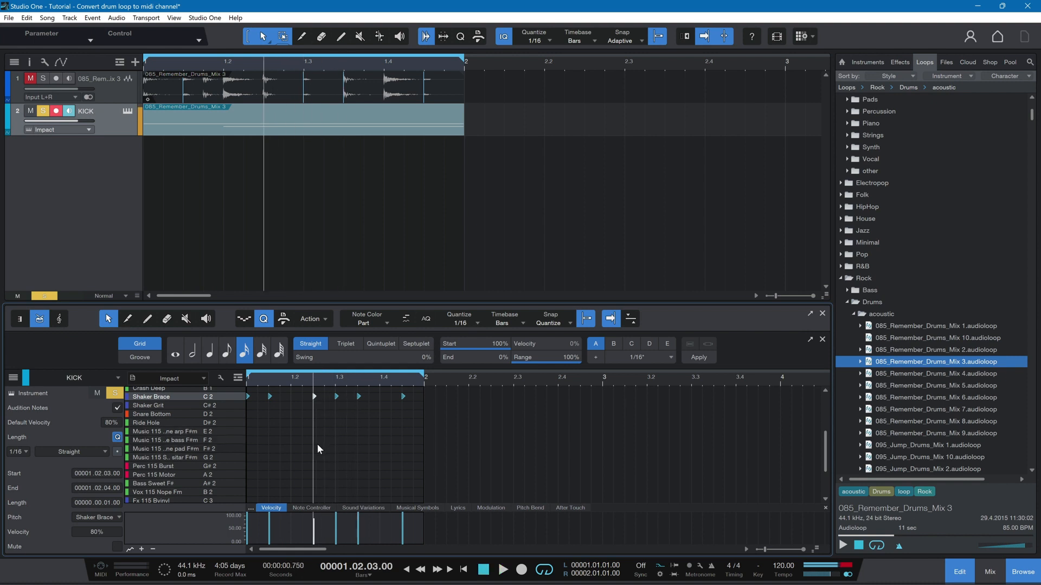
key("space")
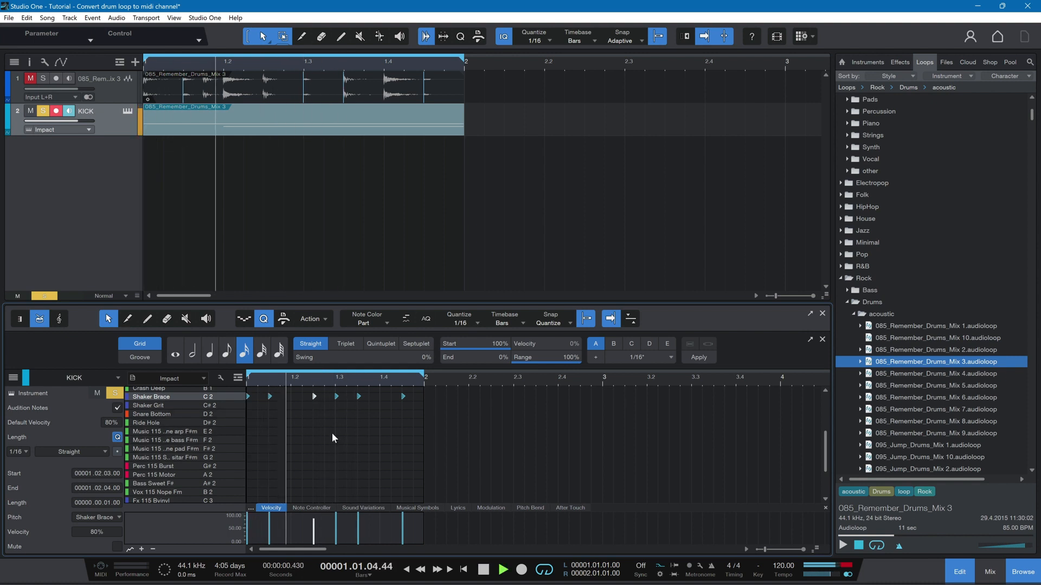
key("space")
- Copy the new Shaker Brace note to 1.2.1 and play the loop
left_click_drag(314, 397, 291, 398)
key("space")
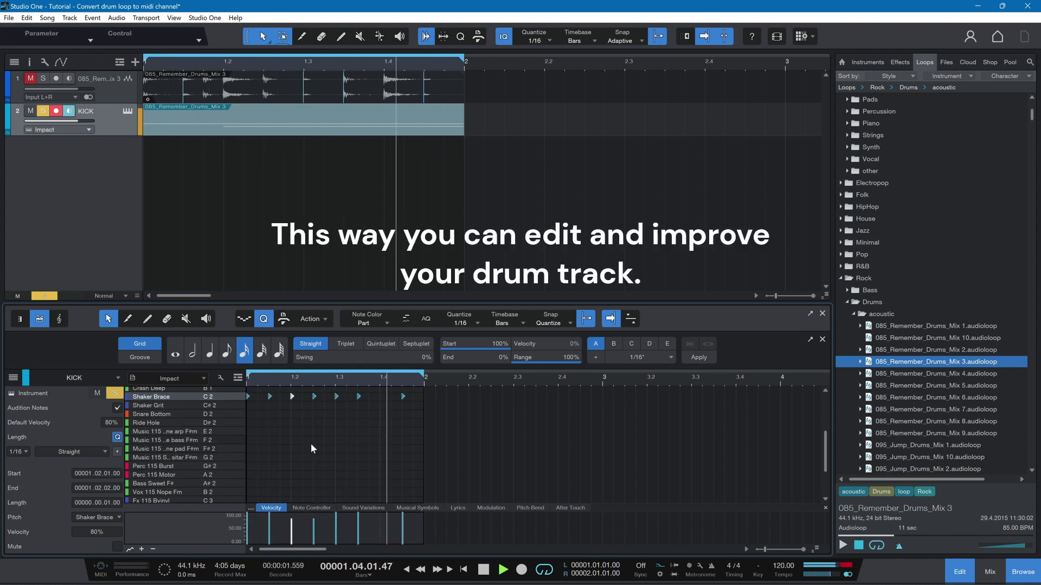
key("space")
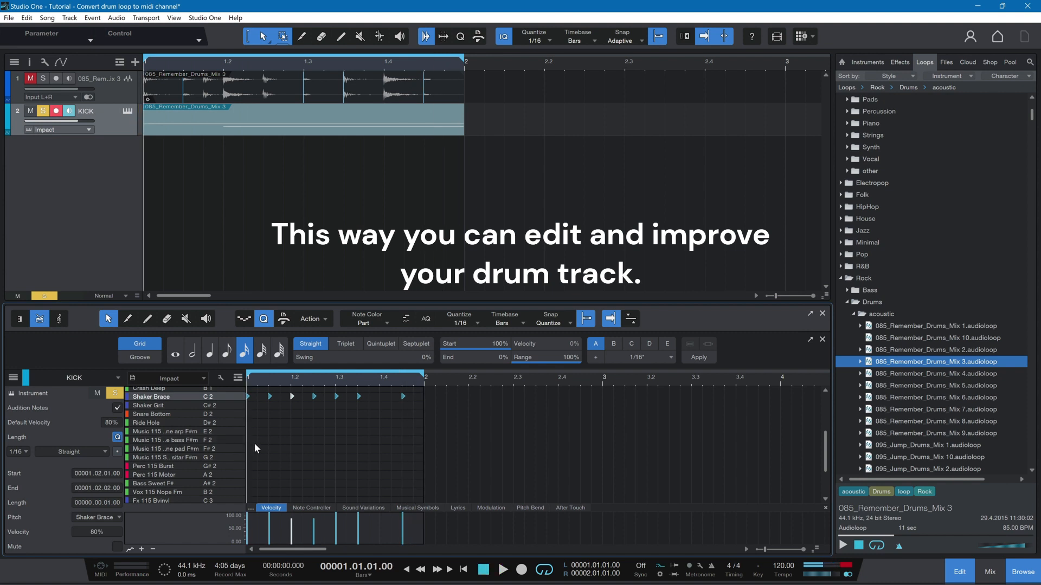
- Try a Crash Deep (B1) note at the start of the bar and play the loop
scroll(255, 443, "up", 2)
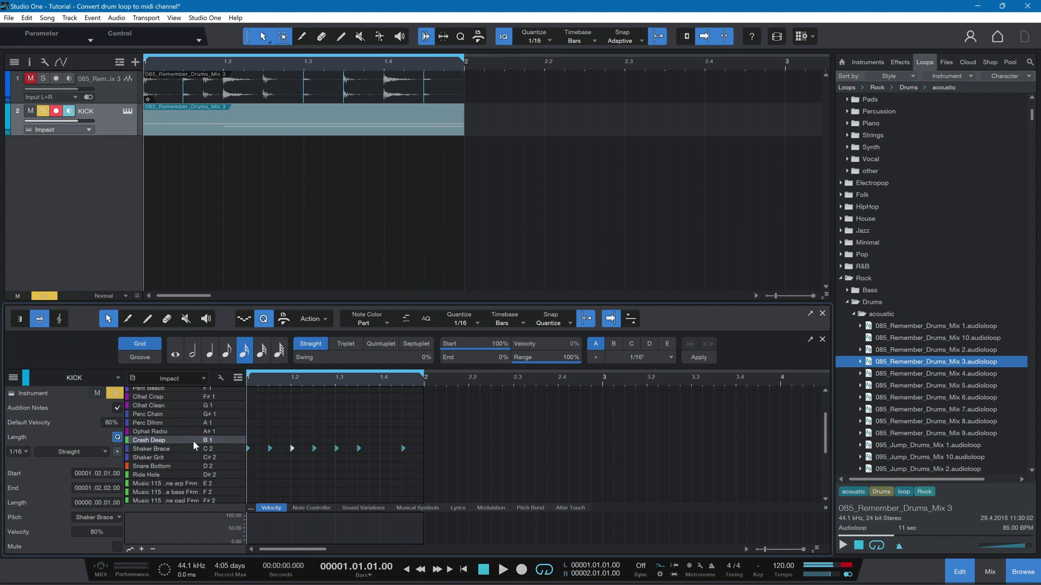
left_click(248, 440)
key("space")
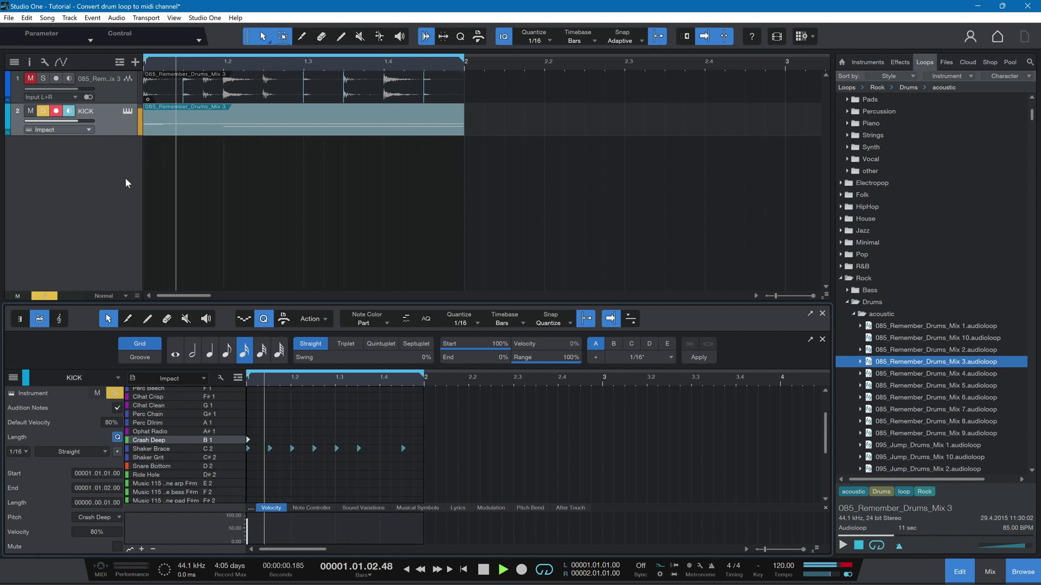
- Compare the drum loop and KICK tracks by toggling solo and mute, and delete the Crash Deep note
left_click(43, 111)
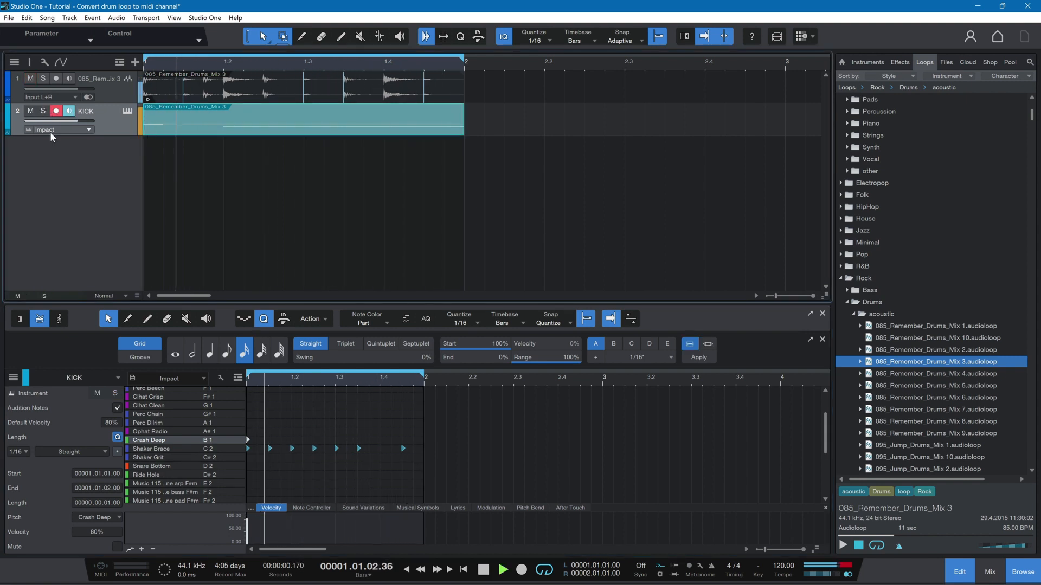
left_click(30, 110)
left_click(43, 78)
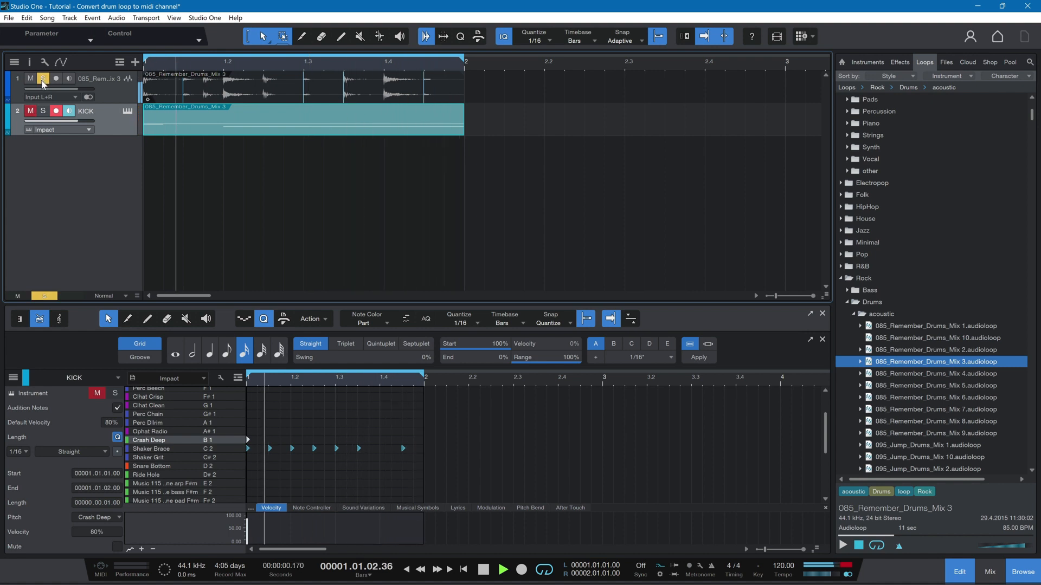
left_click(43, 78)
left_click(30, 111)
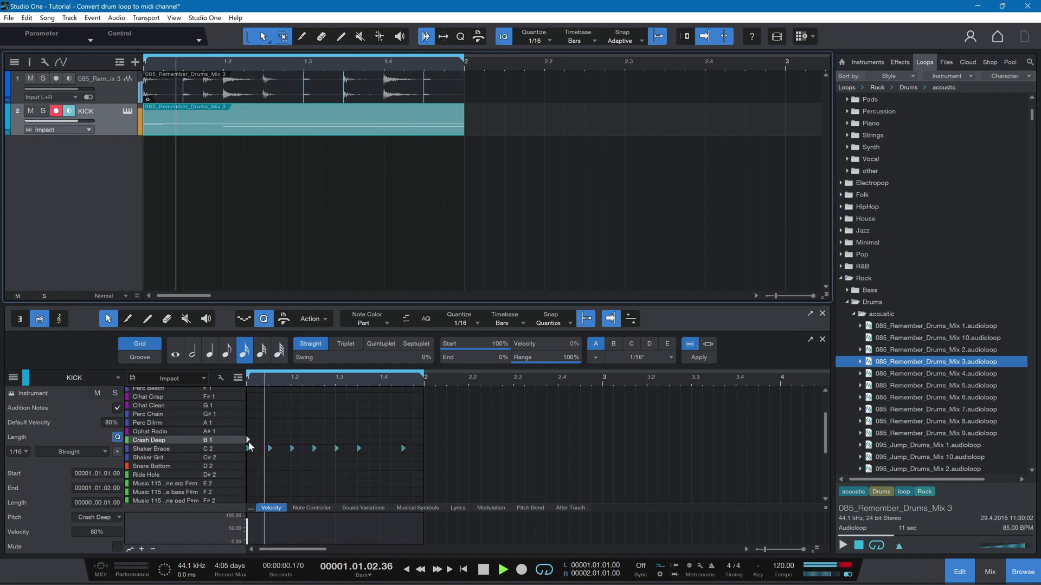
left_click(190, 260)
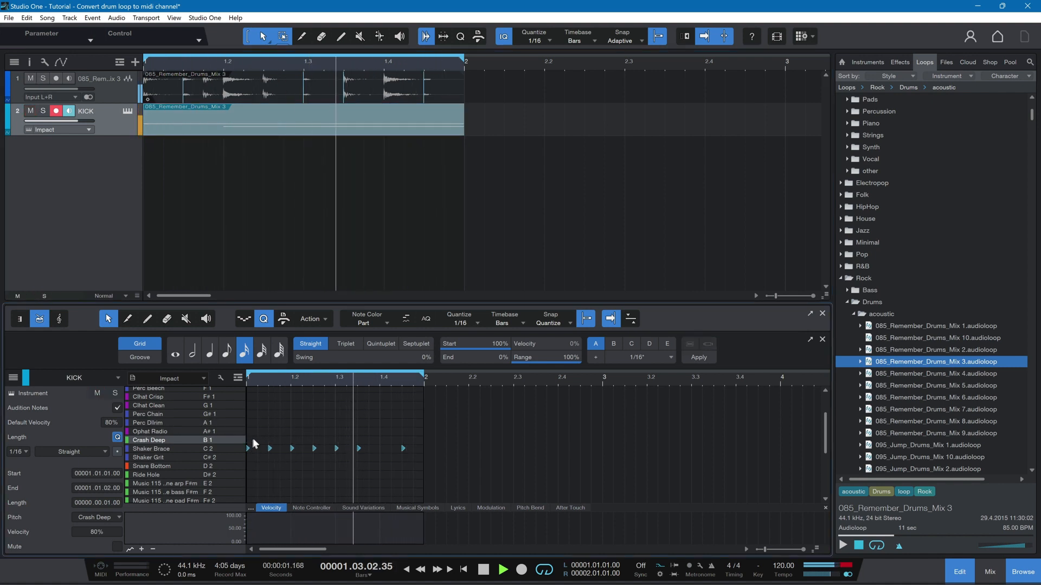
- Compare the original drum loop with the MIDI notes, leaving the KICK track soloed, and stop playback
left_click(42, 78)
left_click(43, 78)
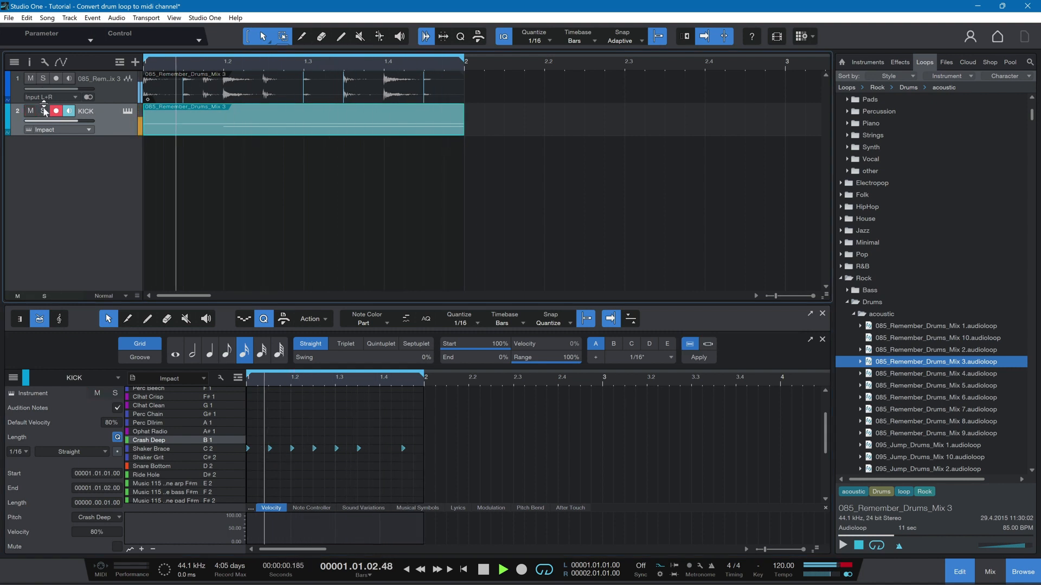
left_click(43, 111)
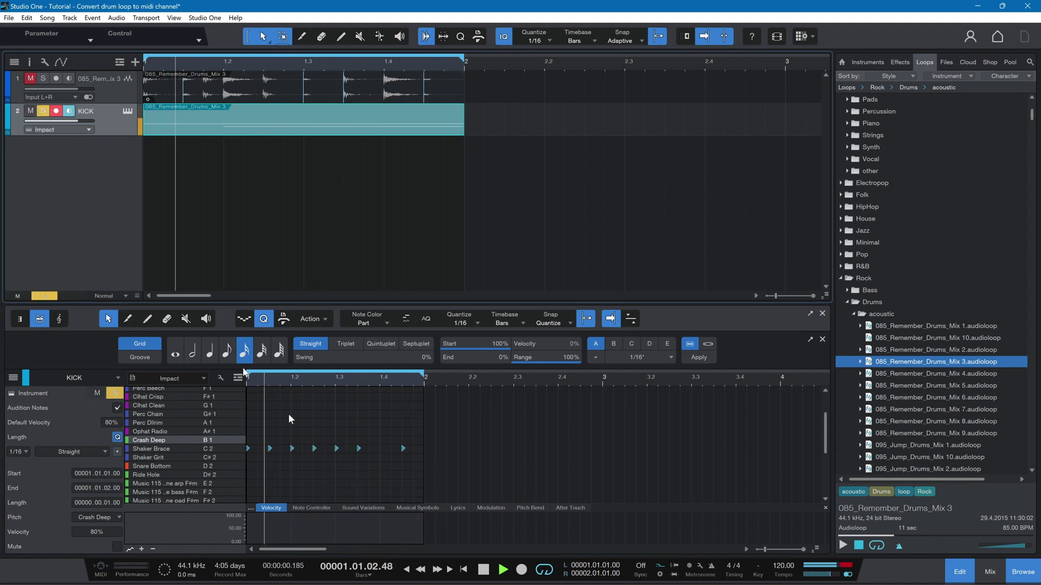
key("space")
mouse_move(280, 384)
left_mouse_down()
mouse_move(287, 417)
mouse_move(284, 389)
left_mouse_up()
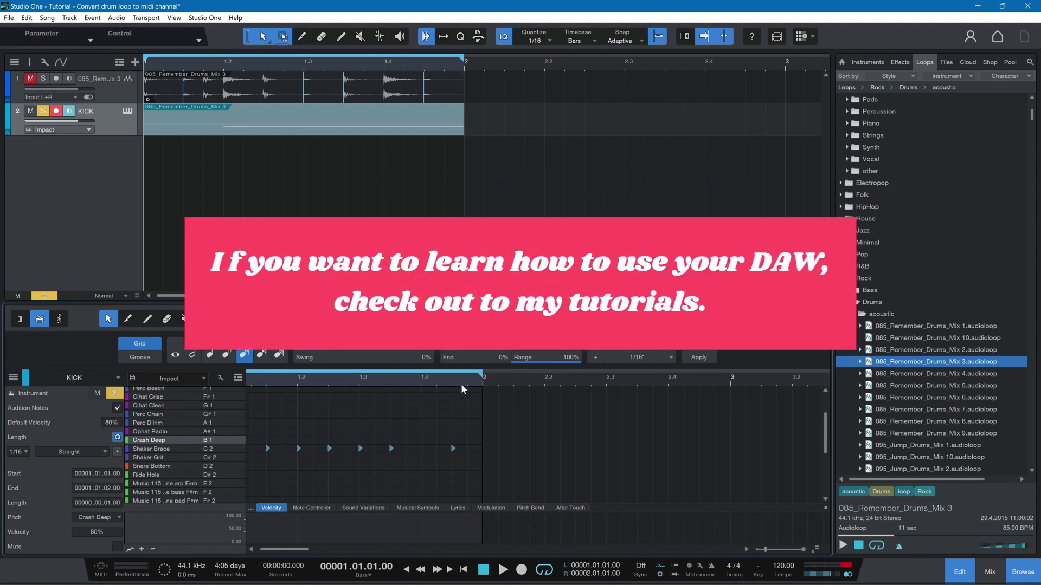